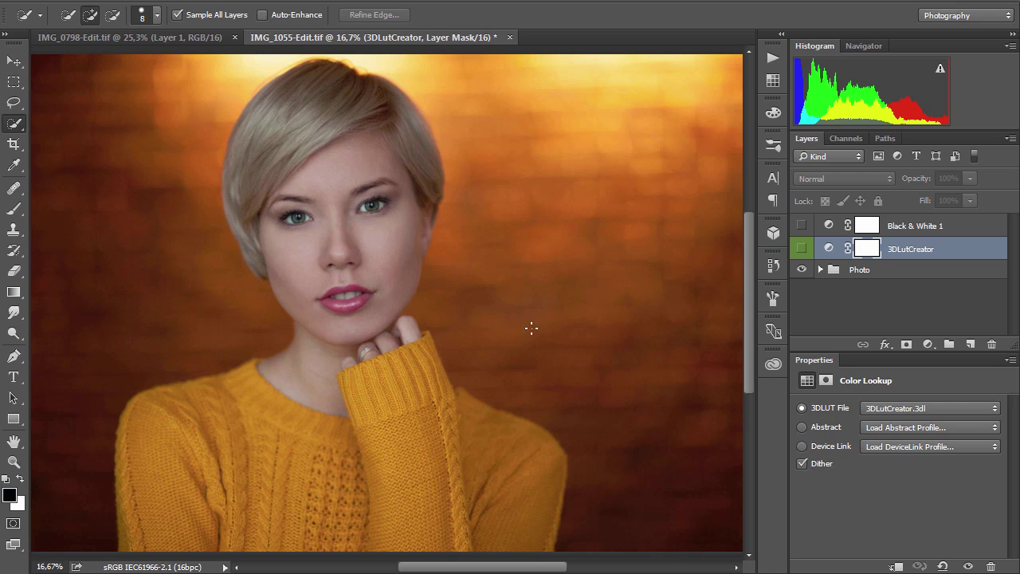
Quick-select the brick background and add a masked Channel Mixer adjustment layer
{"action": "mouse_move", "coordinate": [620, 526]}
{"action": "left_mouse_down"}
{"action": "mouse_move", "coordinate": [590, 390]}
{"action": "mouse_move", "coordinate": [523, 303]}
{"action": "mouse_move", "coordinate": [462, 89]}
{"action": "left_mouse_up"}
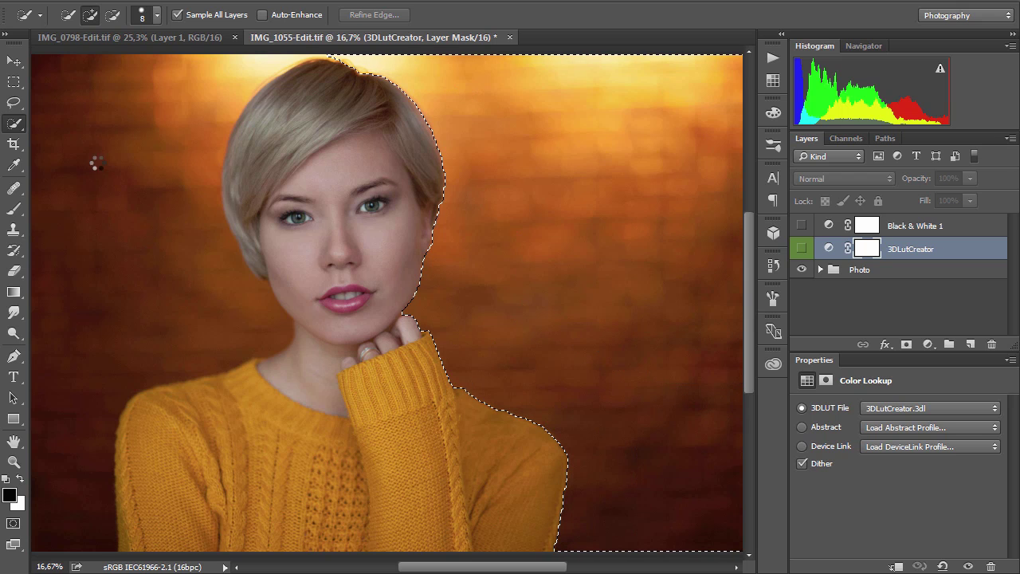
{"action": "left_click_drag", "start_coordinate": [159, 130], "coordinate": [49, 536]}
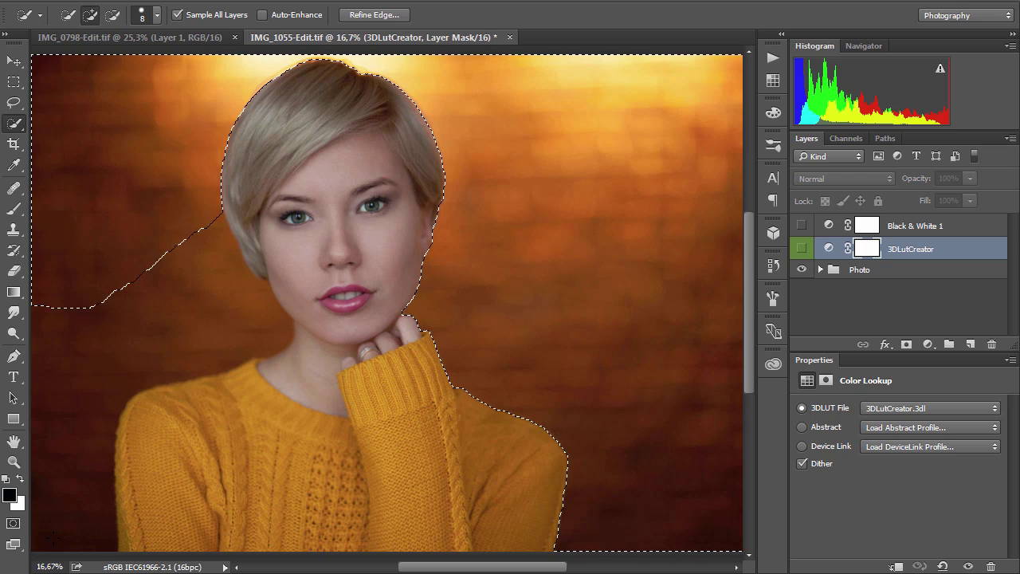
{"action": "left_click", "coordinate": [928, 343]}
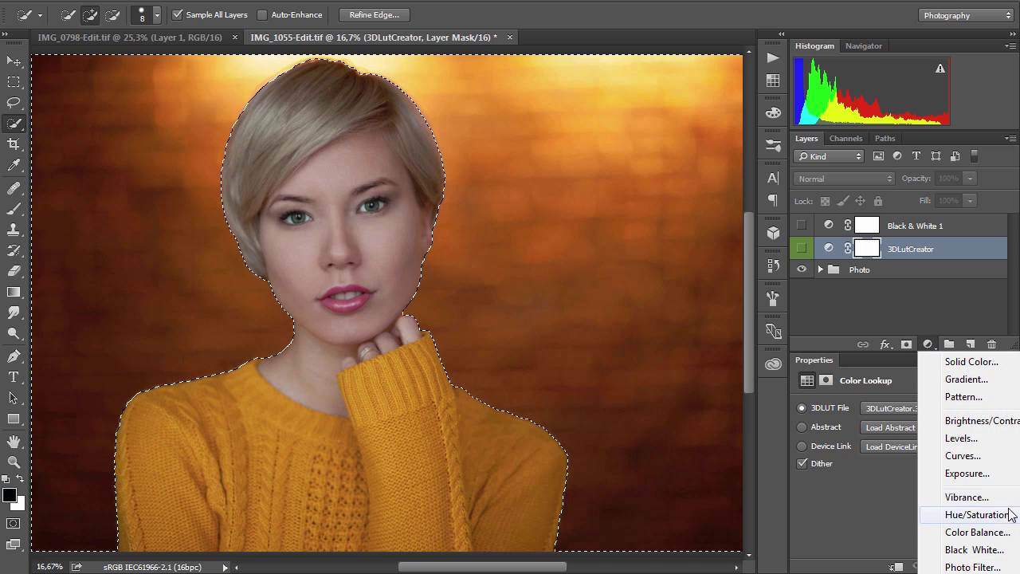
{"action": "left_click", "coordinate": [972, 573]}
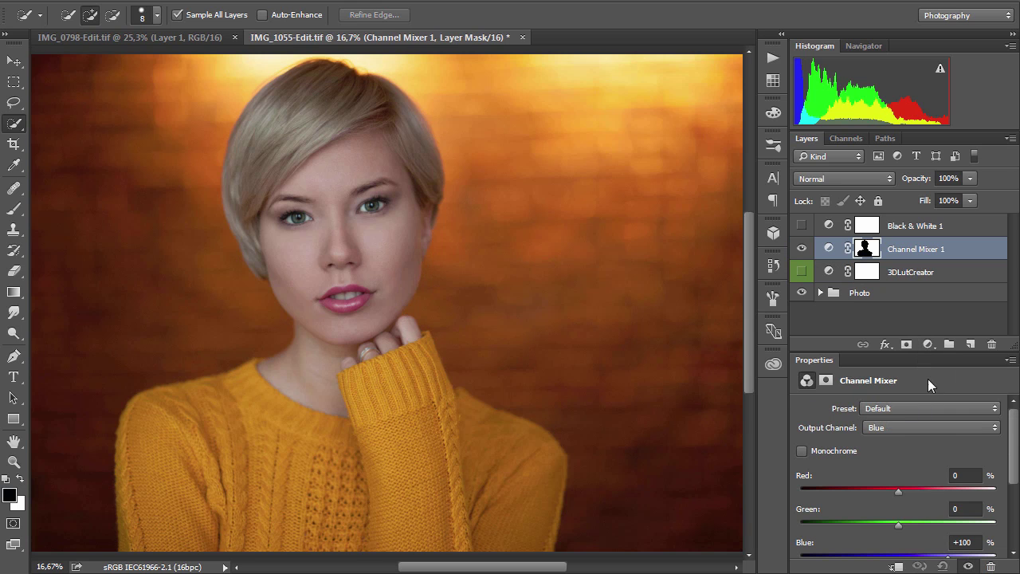
Swap channels: Blue output gets Red 100, Red output gets Red 0 and Blue 100
{"action": "left_click", "coordinate": [966, 475]}
{"action": "type", "text": "100"}
{"action": "key", "text": "Tab"}
{"action": "key", "text": "Tab"}
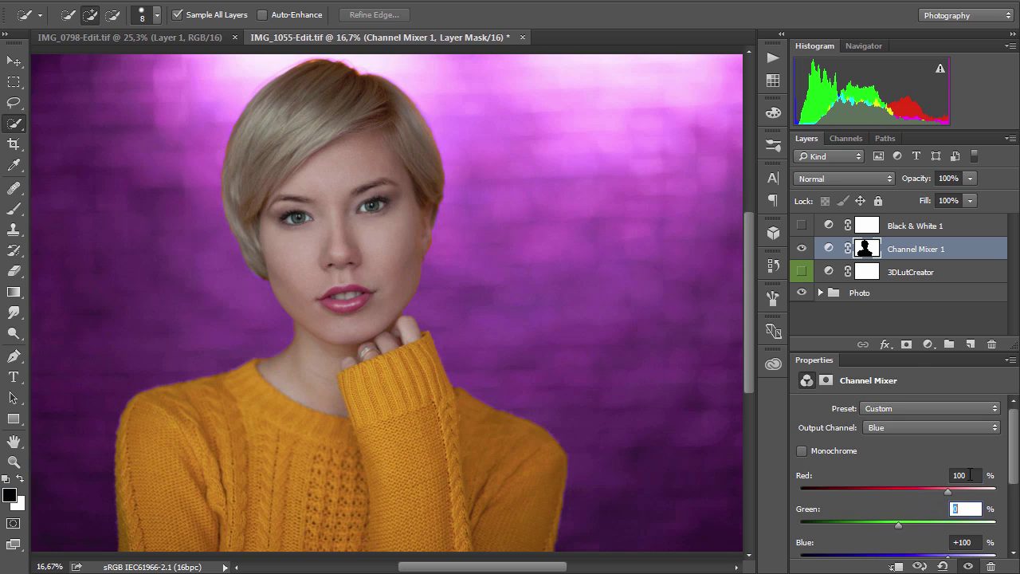
{"action": "type", "text": "0"}
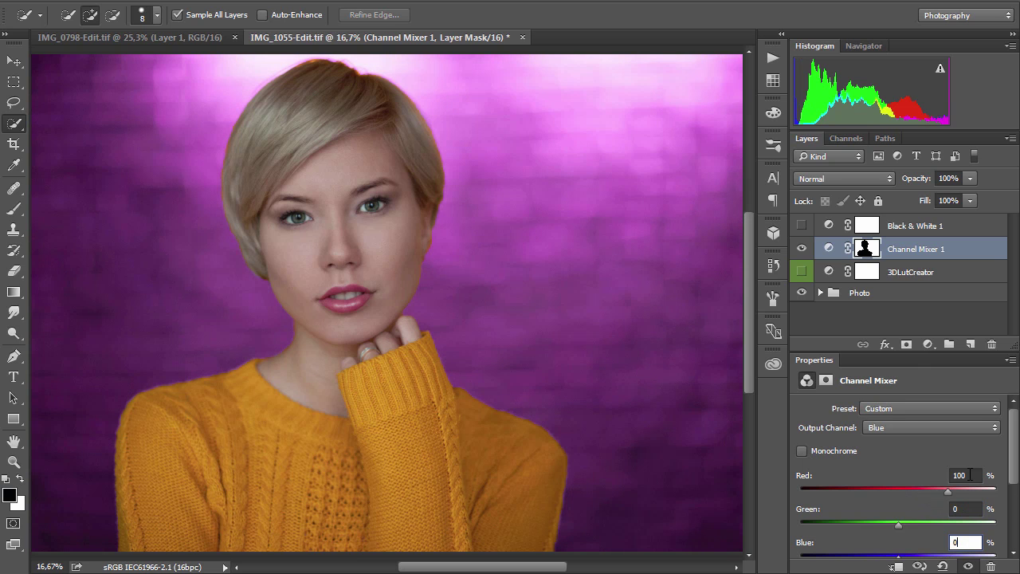
{"action": "left_click", "coordinate": [912, 421]}
{"action": "left_click", "coordinate": [926, 436]}
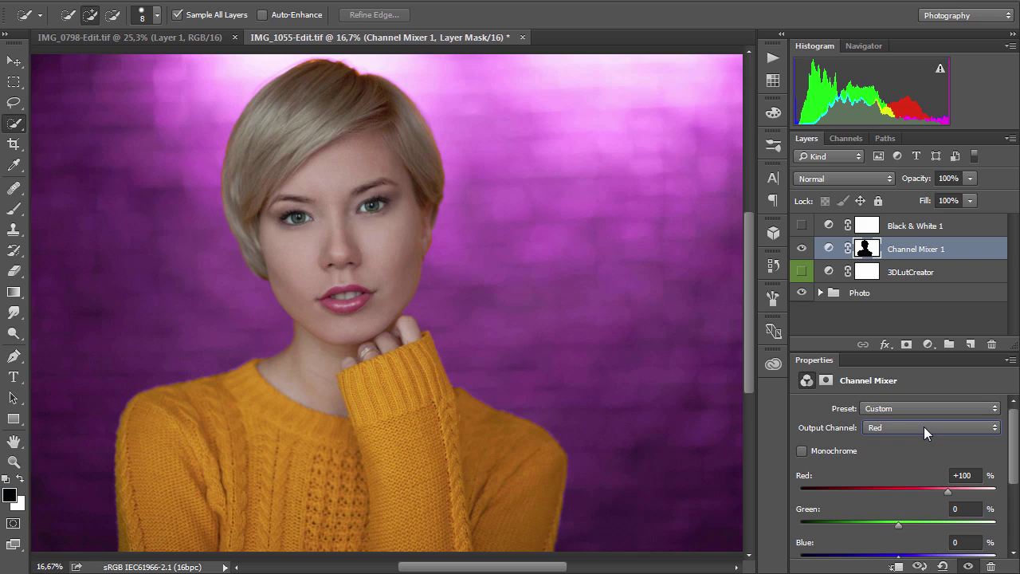
{"action": "left_click", "coordinate": [977, 475]}
{"action": "type", "text": "0"}
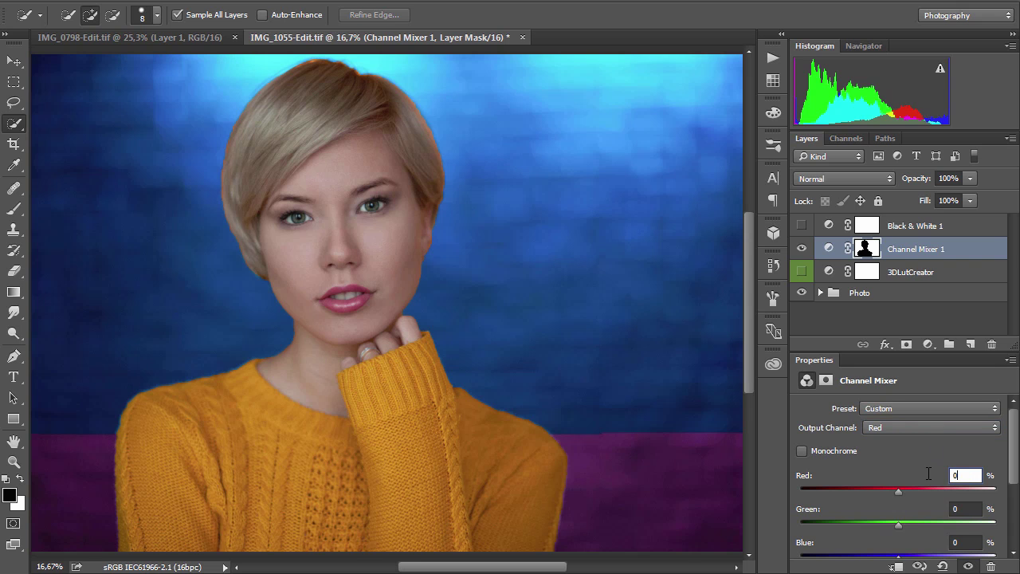
{"action": "key", "text": "Tab"}
{"action": "key", "text": "Tab"}
{"action": "type", "text": "100"}
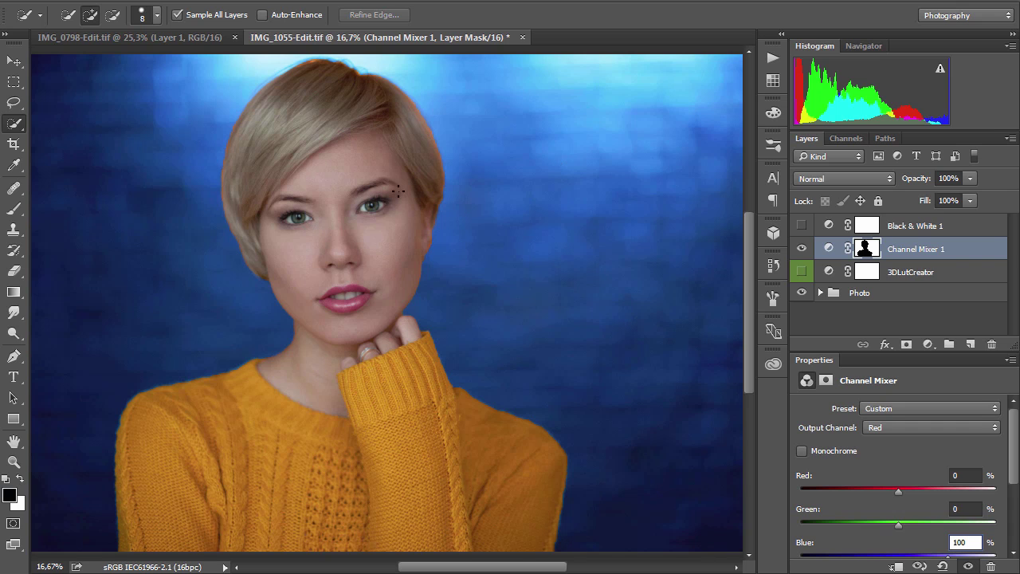
Commit Blue at +100, hide Channel Mixer 1 and Black & White 1, and select the Photo group
{"action": "key", "text": "Return"}
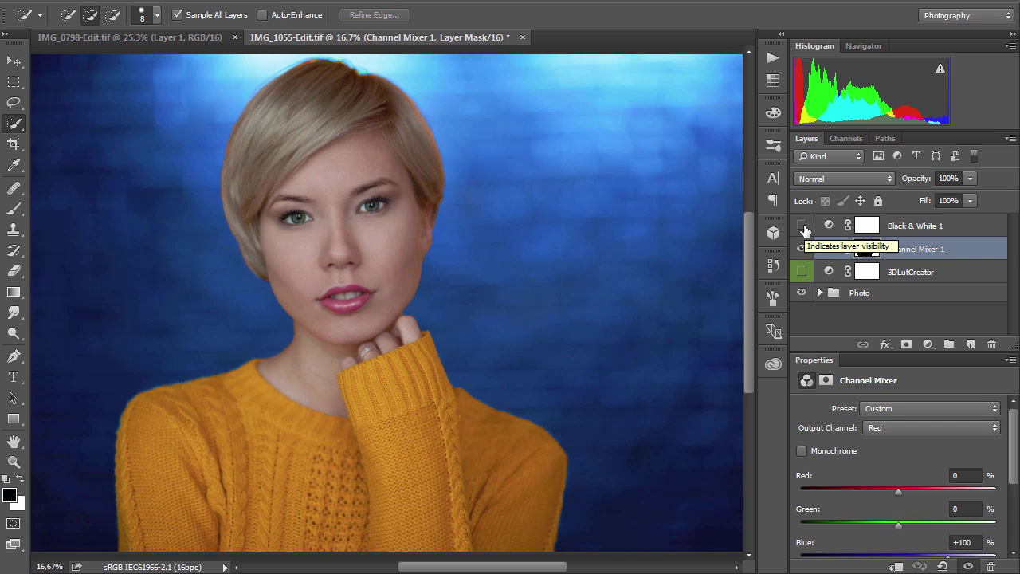
{"action": "left_click", "coordinate": [803, 227]}
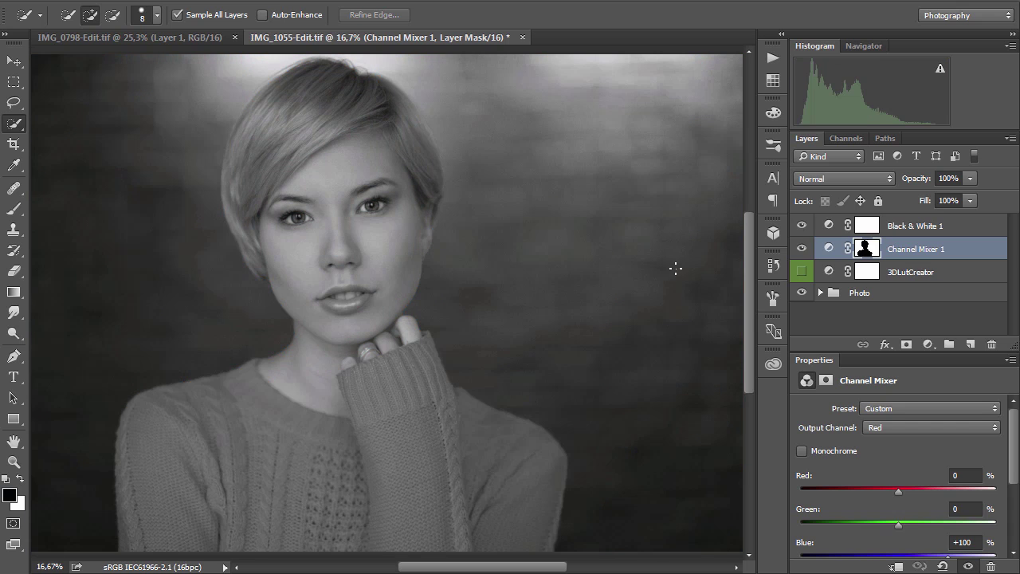
{"action": "left_click", "coordinate": [801, 248]}
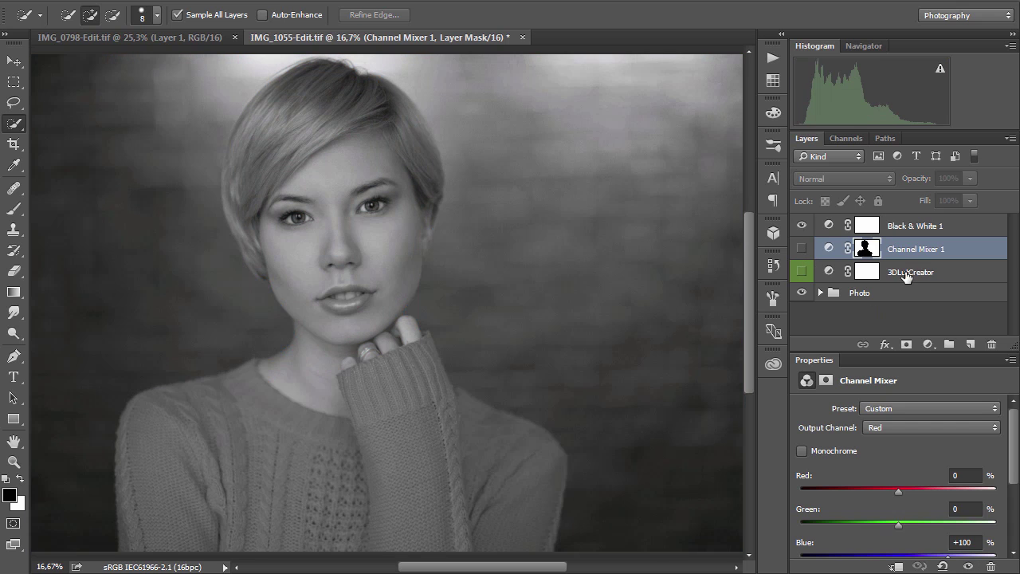
{"action": "left_click", "coordinate": [803, 226]}
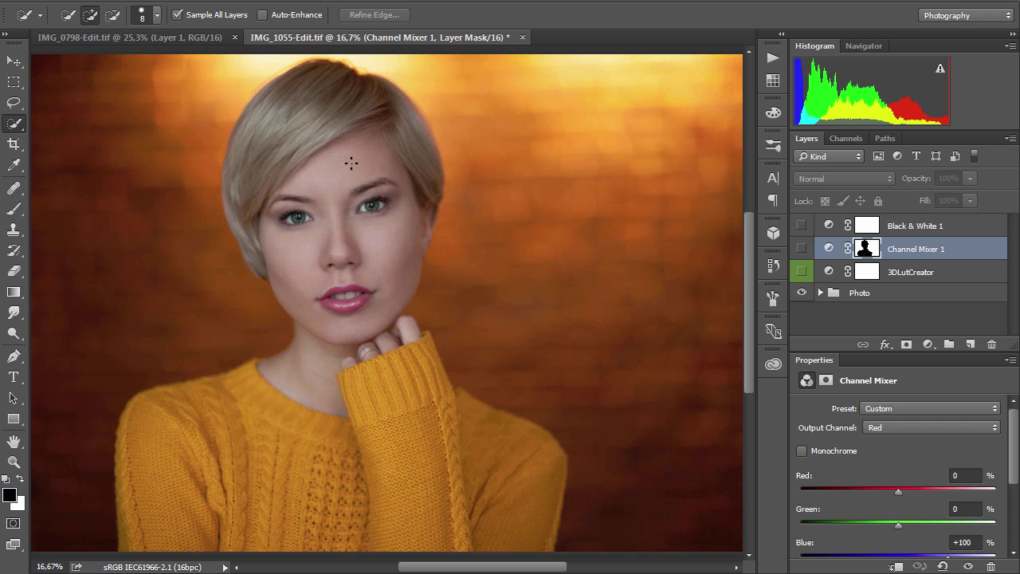
{"action": "key", "text": "alt+bracketleft"}
{"action": "key", "text": "alt+bracketleft"}
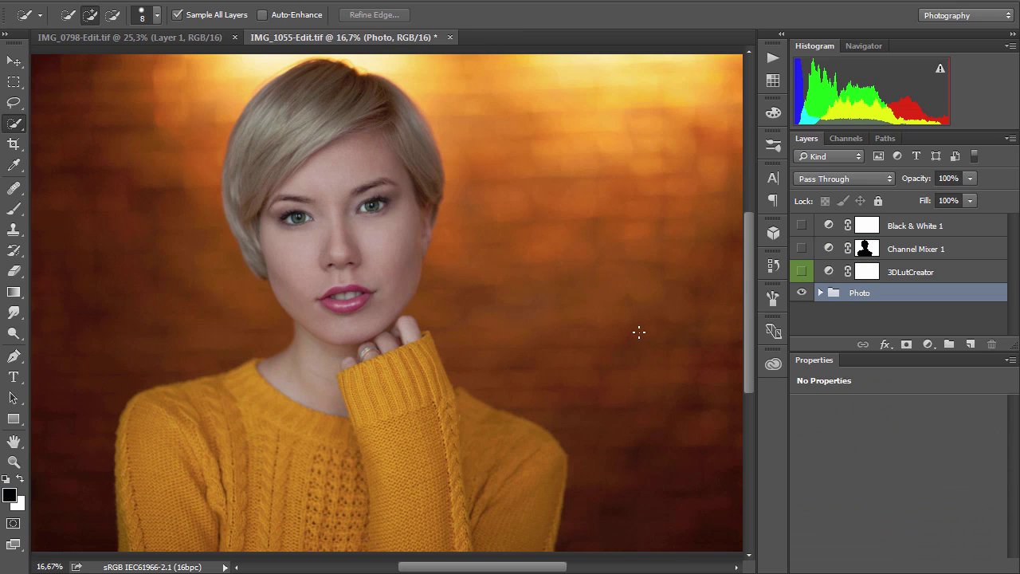
Stamp visible layers into Layer 3, preview Camera Raw at Temperature +30, Exposure -0,25, then cancel
{"action": "key", "text": "ctrl+shift+alt+e"}
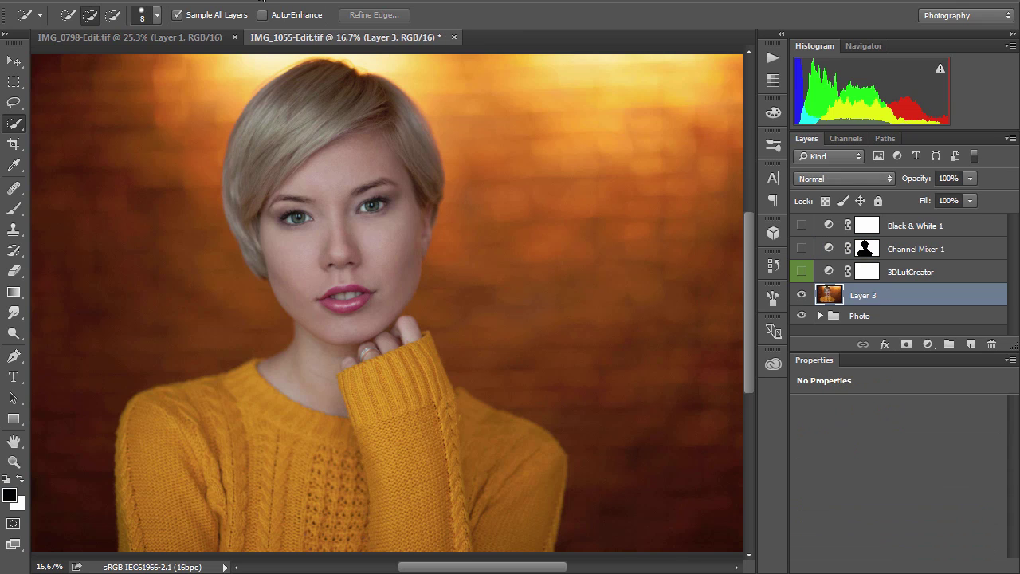
{"action": "left_click", "coordinate": [262, 1]}
{"action": "left_click", "coordinate": [313, 86]}
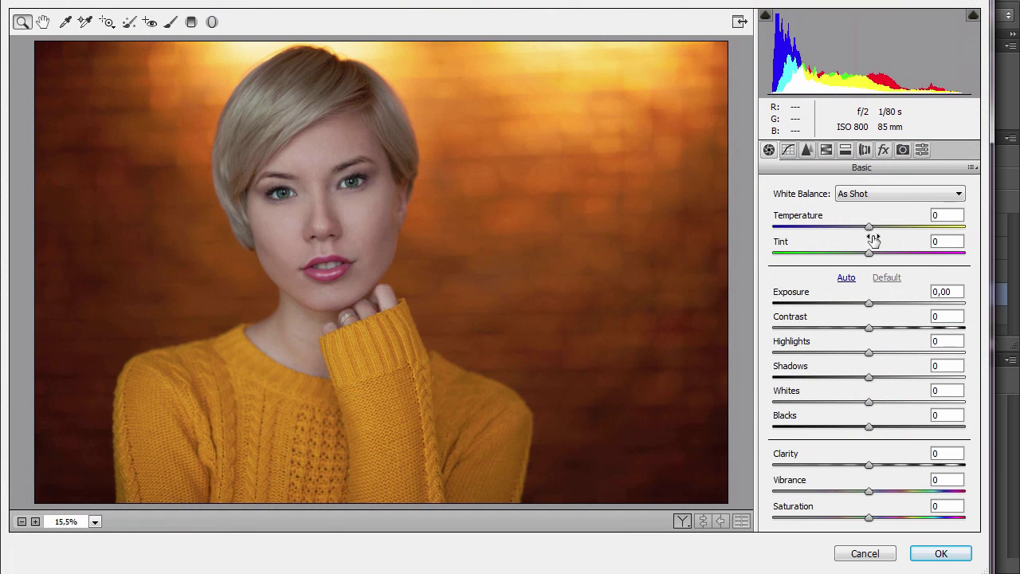
{"action": "left_click", "coordinate": [870, 228]}
{"action": "left_click_drag", "start_coordinate": [883, 224], "coordinate": [896, 220]}
{"action": "left_click_drag", "start_coordinate": [875, 304], "coordinate": [865, 304]}
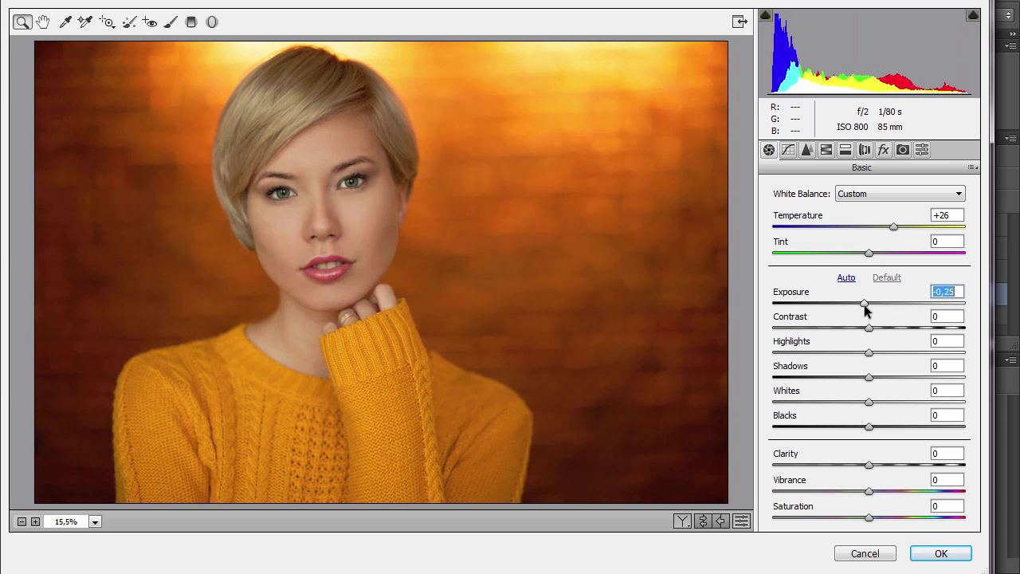
{"action": "left_click_drag", "start_coordinate": [893, 227], "coordinate": [895, 226]}
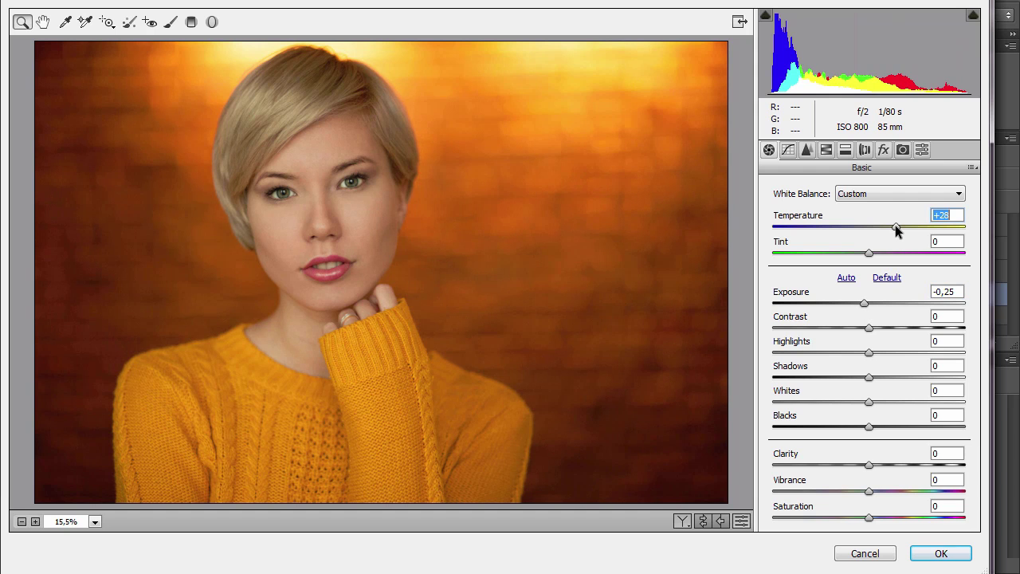
{"action": "type", "text": "30"}
{"action": "key", "text": "Tab"}
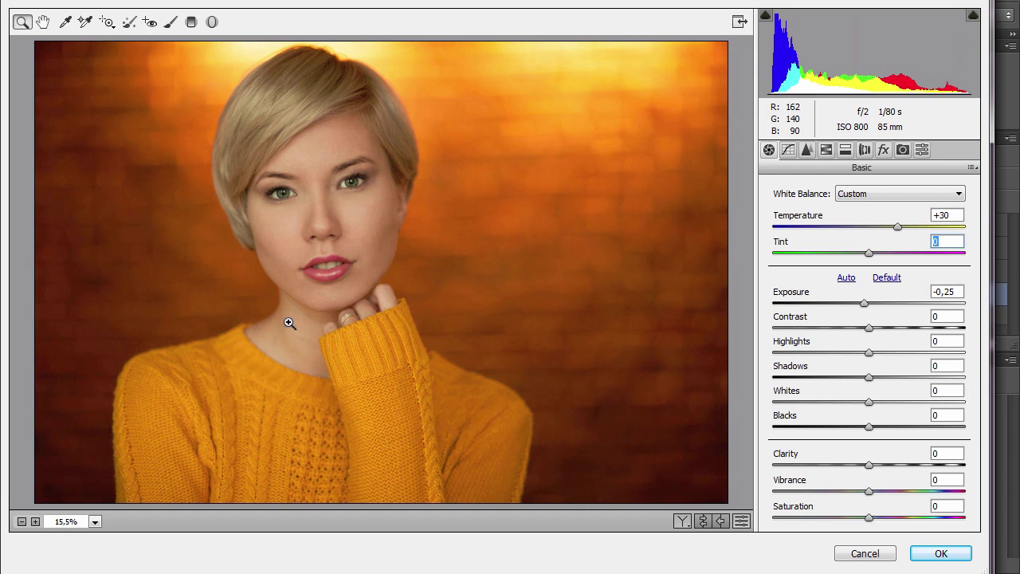
{"action": "left_click", "coordinate": [877, 556]}
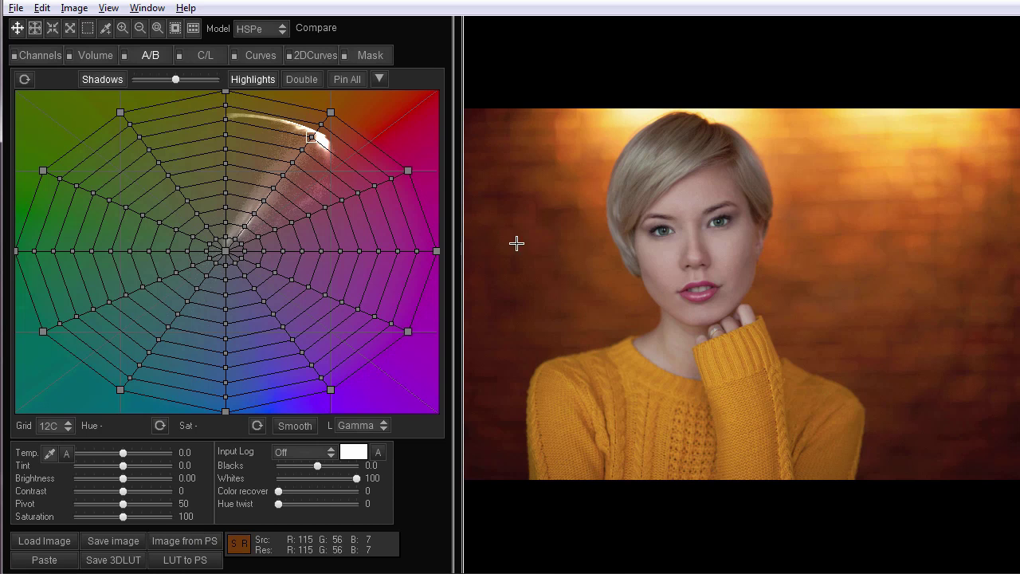
Switch the curves to CMYK mode and inspect the Cyan, Magenta and Yellow curves
{"action": "left_click", "coordinate": [259, 57]}
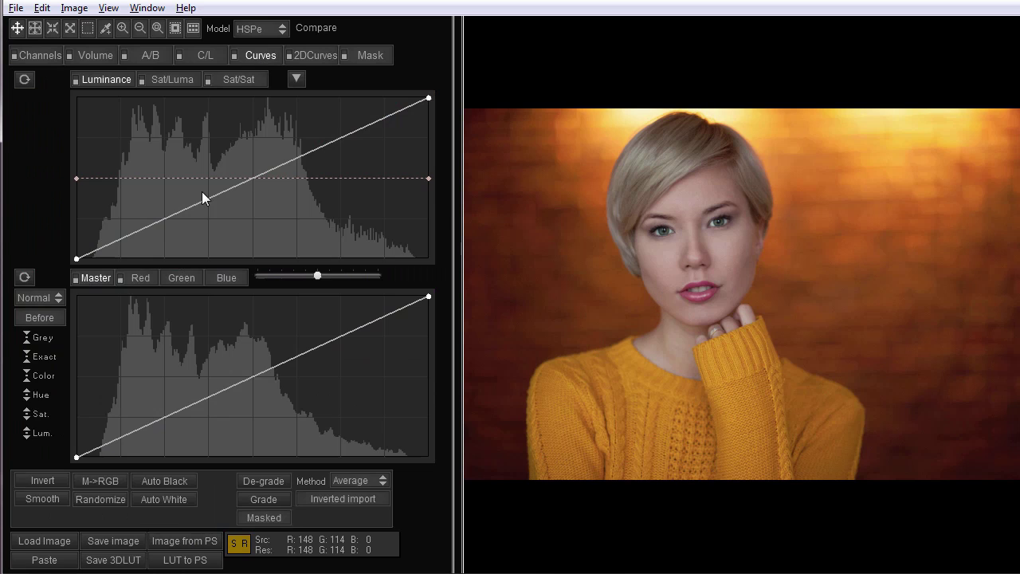
{"action": "left_click", "coordinate": [36, 297]}
{"action": "left_click", "coordinate": [54, 370]}
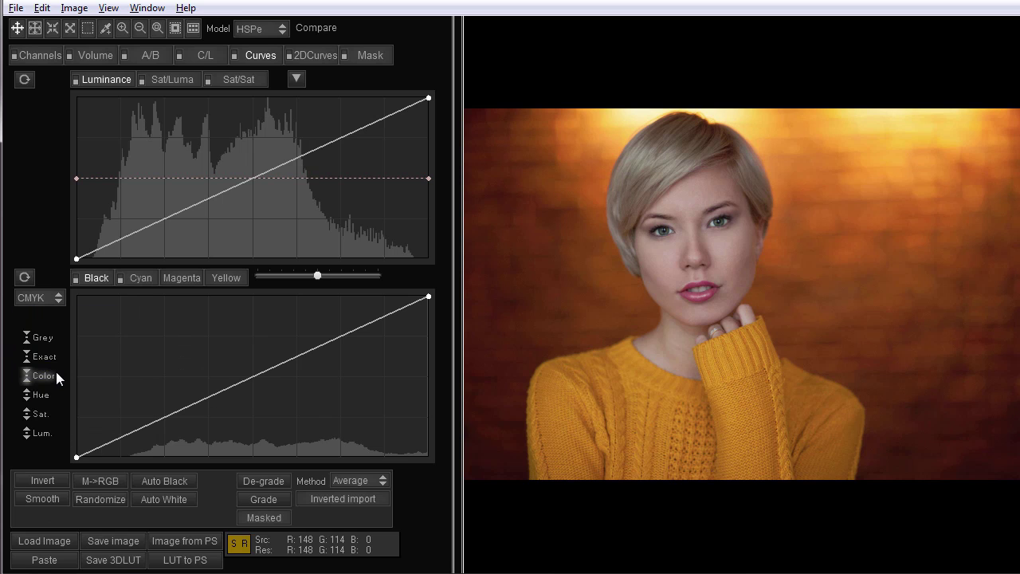
{"action": "left_click", "coordinate": [36, 297]}
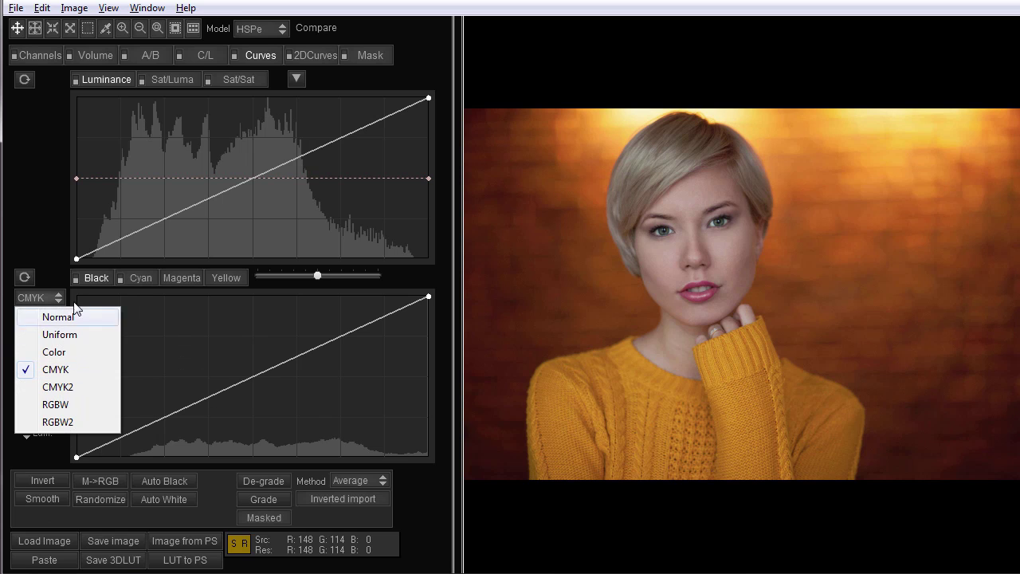
{"action": "left_click", "coordinate": [61, 273]}
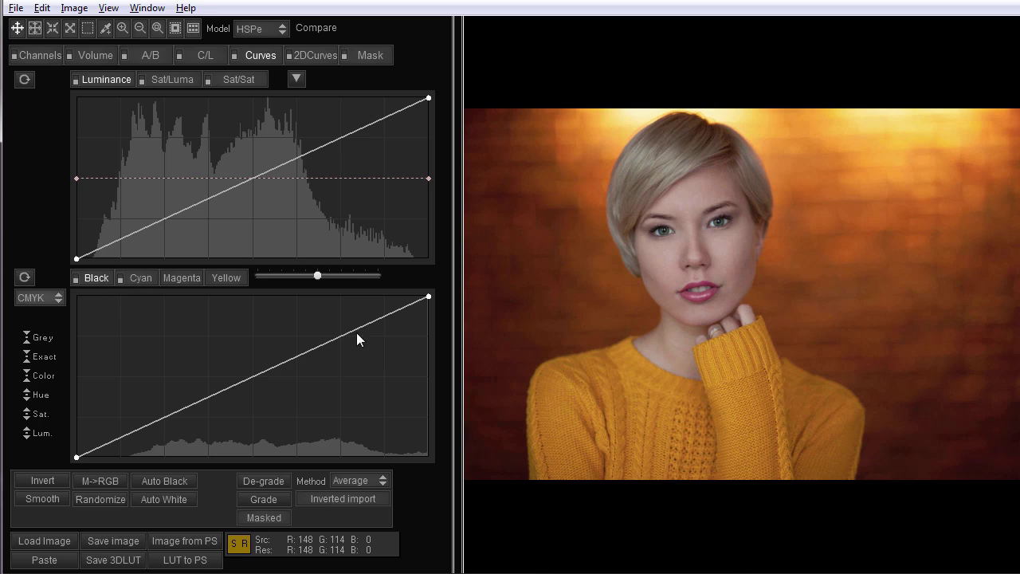
{"action": "left_click", "coordinate": [142, 278]}
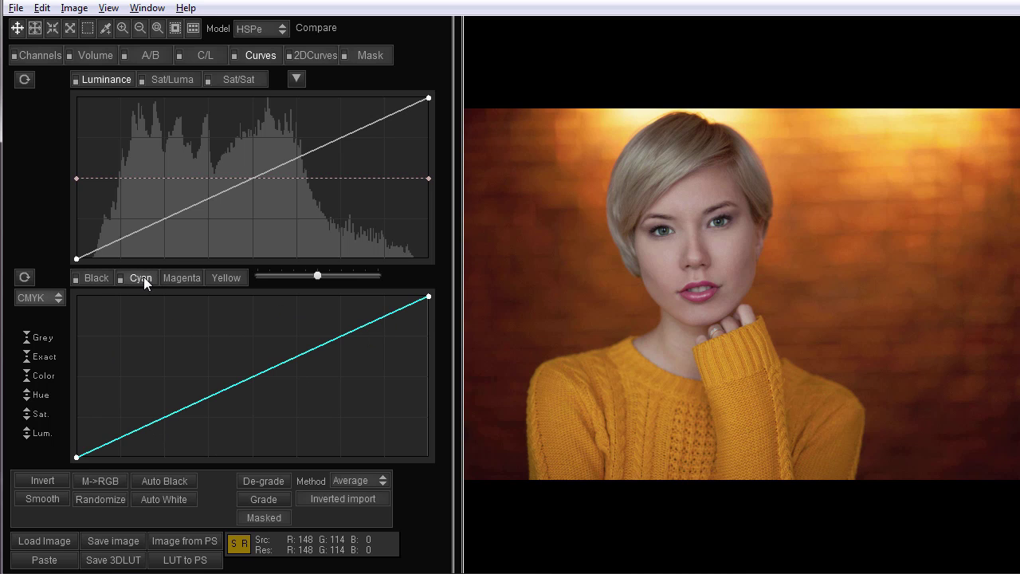
{"action": "left_click", "coordinate": [178, 276]}
{"action": "left_click", "coordinate": [227, 279]}
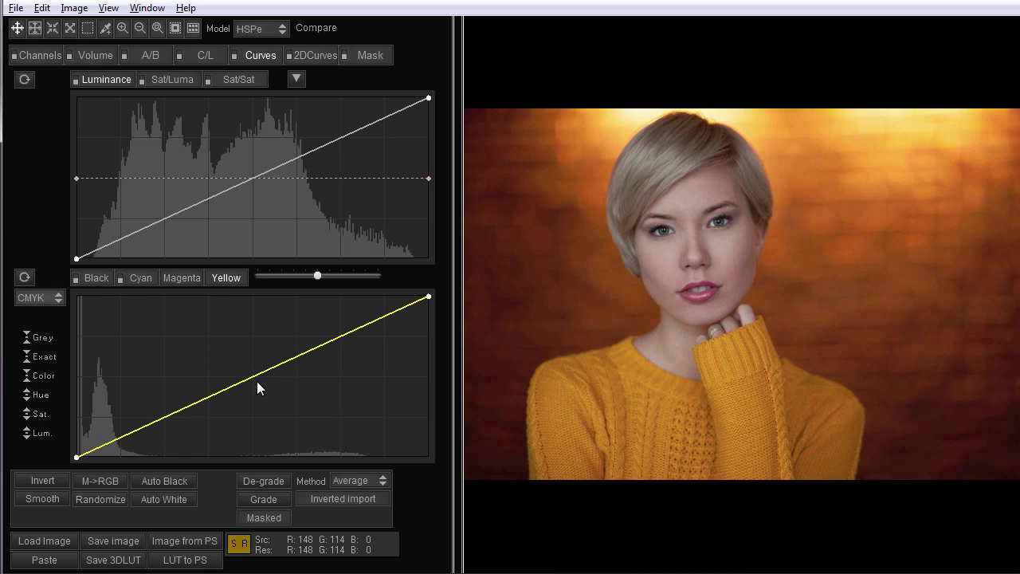
Try lowering the Magenta and Yellow curves, then remove those trial points
{"action": "left_click", "coordinate": [182, 277]}
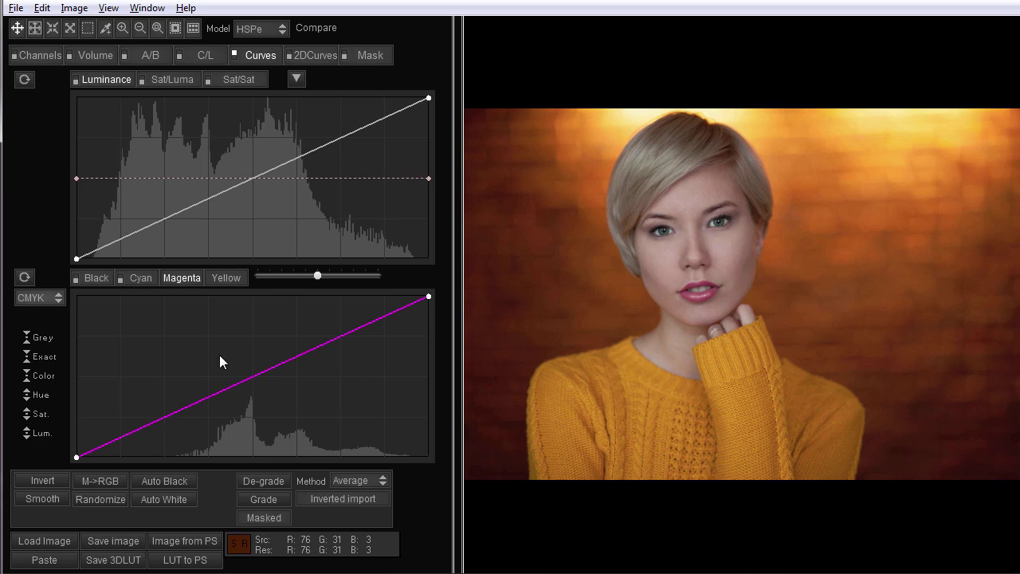
{"action": "left_click_drag", "start_coordinate": [232, 384], "coordinate": [294, 446]}
{"action": "left_click", "coordinate": [227, 278]}
{"action": "left_click_drag", "start_coordinate": [296, 411], "coordinate": [315, 445]}
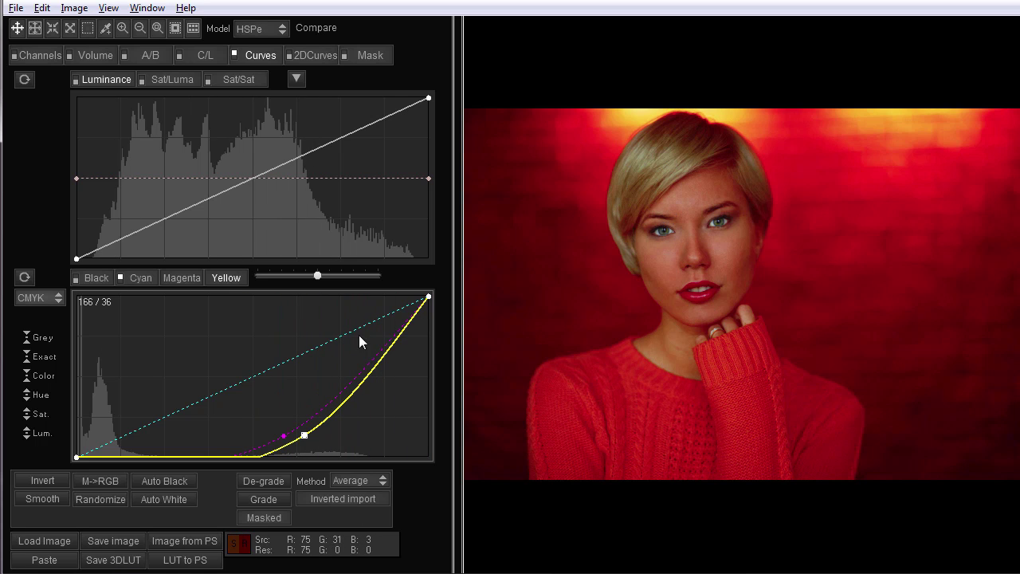
{"action": "right_click", "coordinate": [303, 437]}
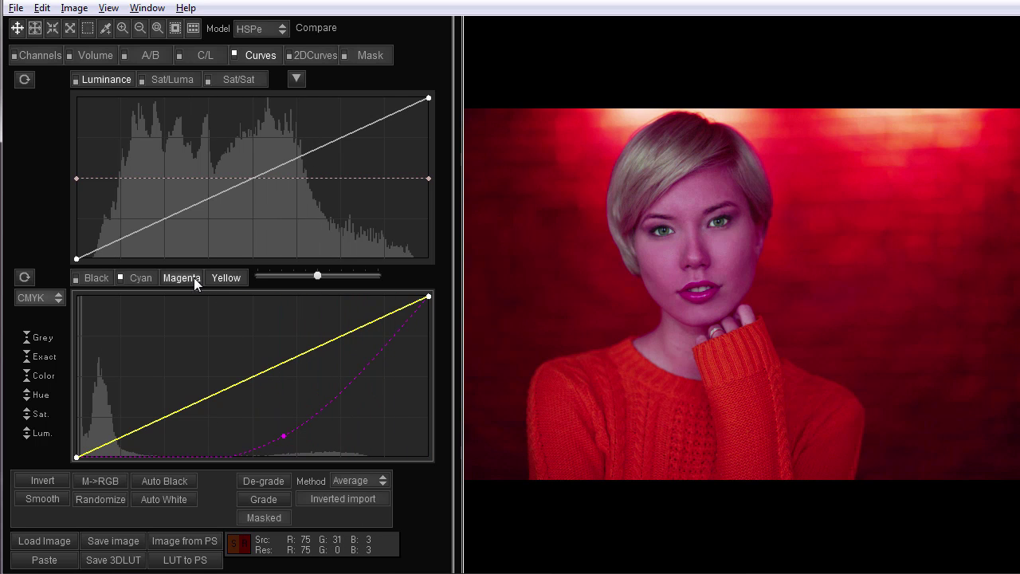
{"action": "right_click", "coordinate": [286, 435]}
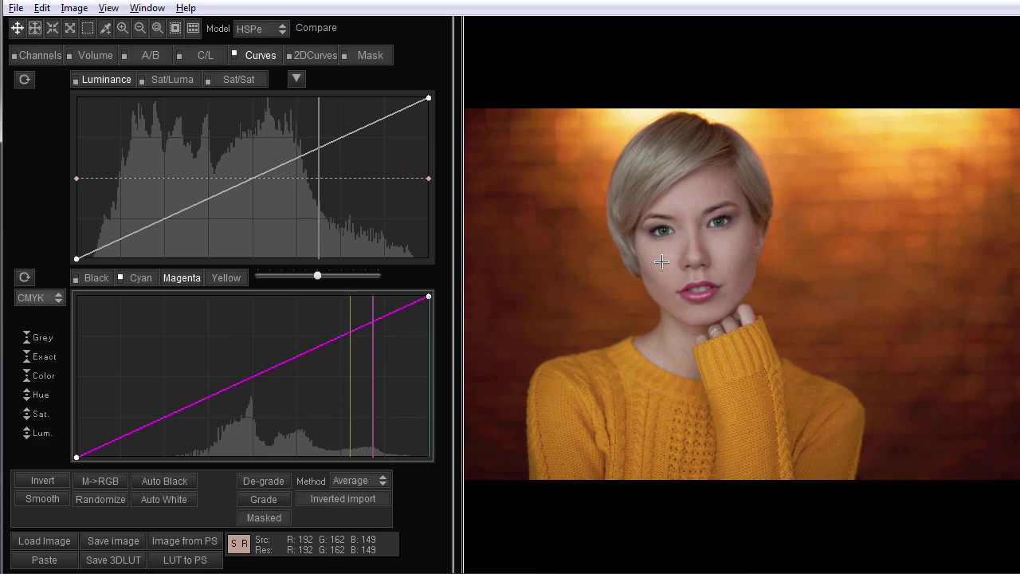
Bend the Yellow curve below the diagonal through a midtone point at 126/78
{"action": "left_click", "coordinate": [229, 282]}
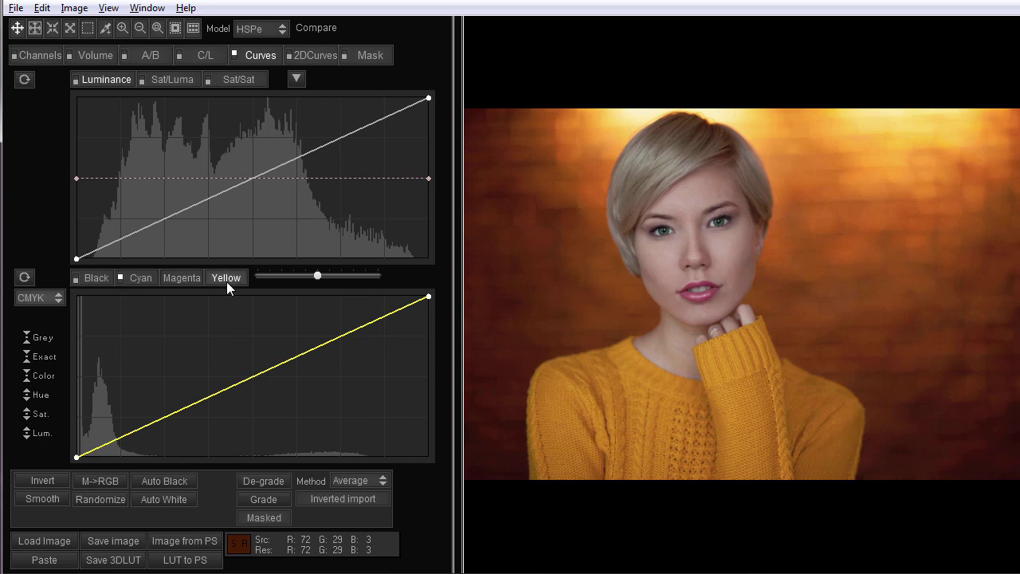
{"action": "left_click_drag", "start_coordinate": [230, 390], "coordinate": [232, 414]}
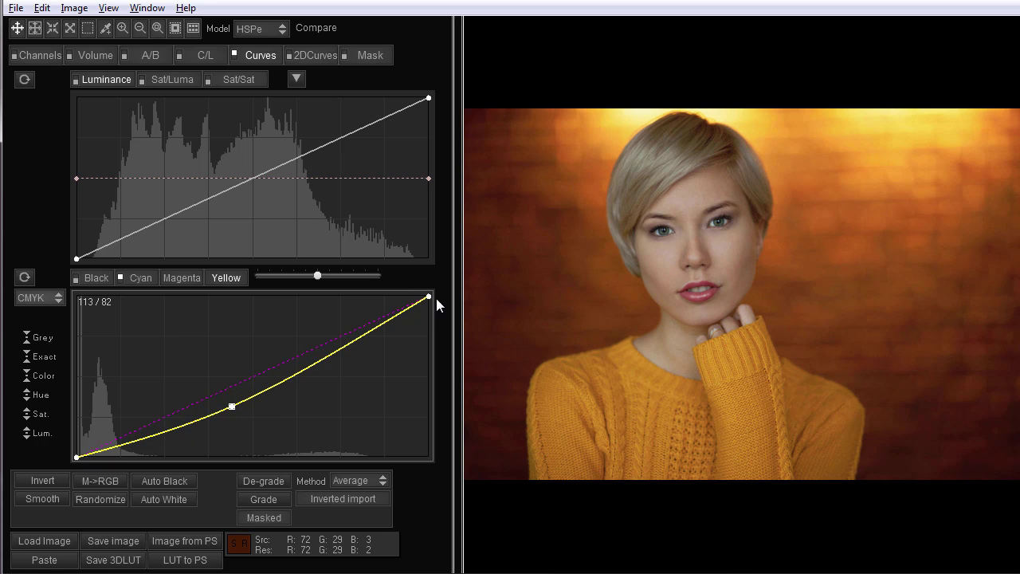
{"action": "mouse_move", "coordinate": [231, 407]}
{"action": "left_mouse_down"}
{"action": "mouse_move", "coordinate": [240, 426]}
{"action": "mouse_move", "coordinate": [251, 405]}
{"action": "left_mouse_up"}
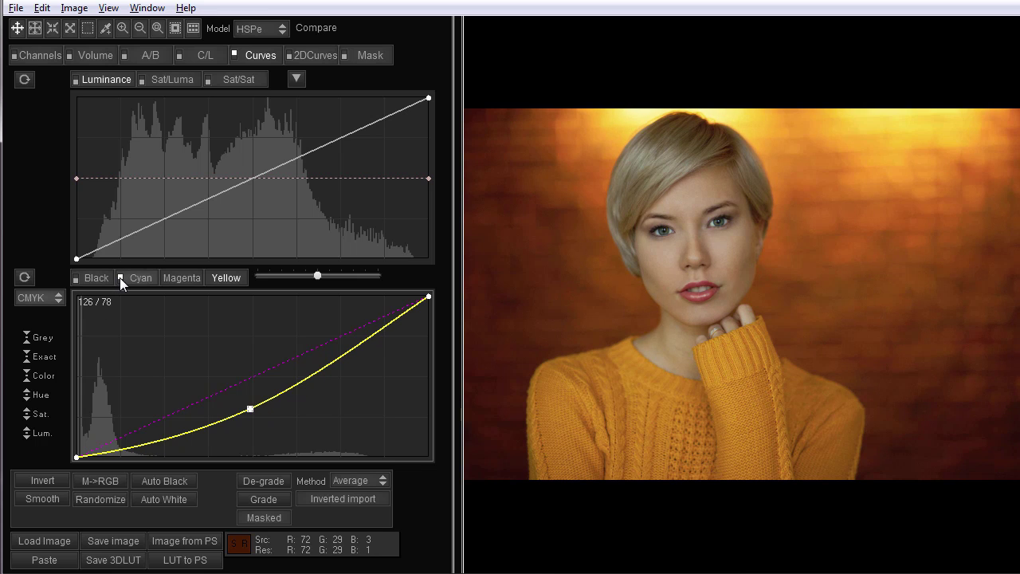
Bow the Magenta curve below the diagonal and pull its highlight endpoint in to about 247
{"action": "left_click", "coordinate": [199, 278]}
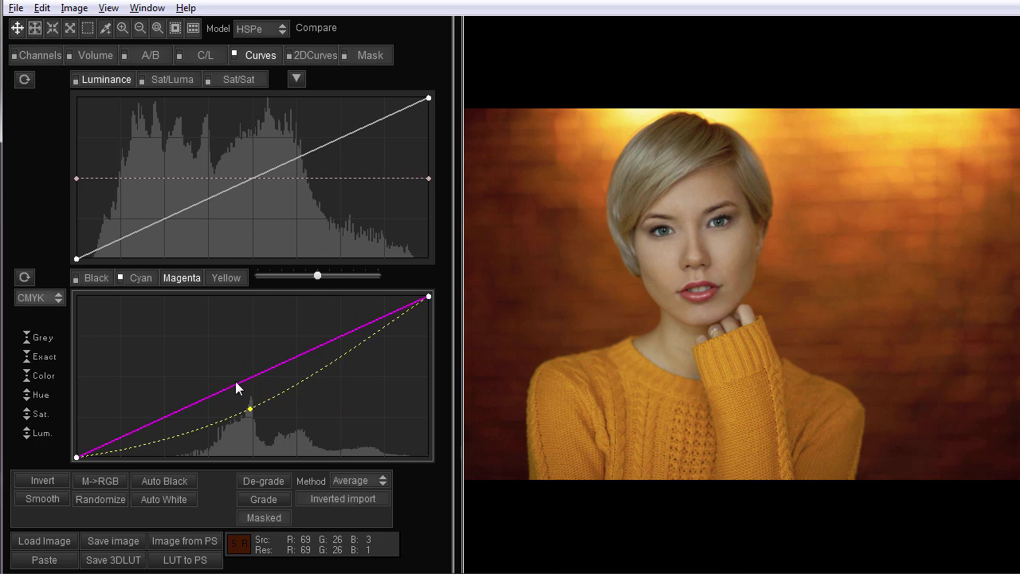
{"action": "left_click_drag", "start_coordinate": [238, 382], "coordinate": [218, 400]}
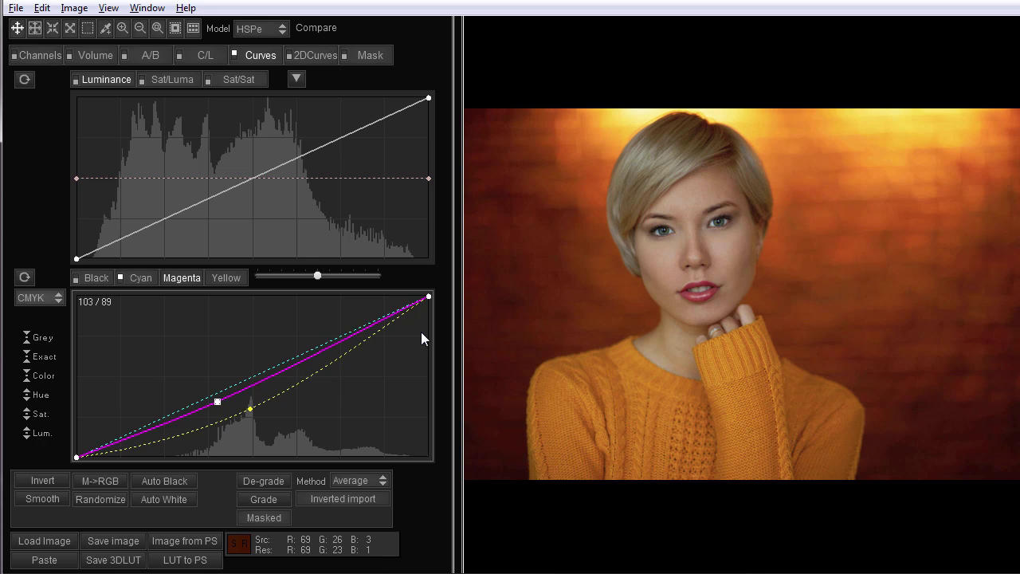
{"action": "scroll", "coordinate": [706, 239], "scroll_direction": "up", "scroll_amount": 1}
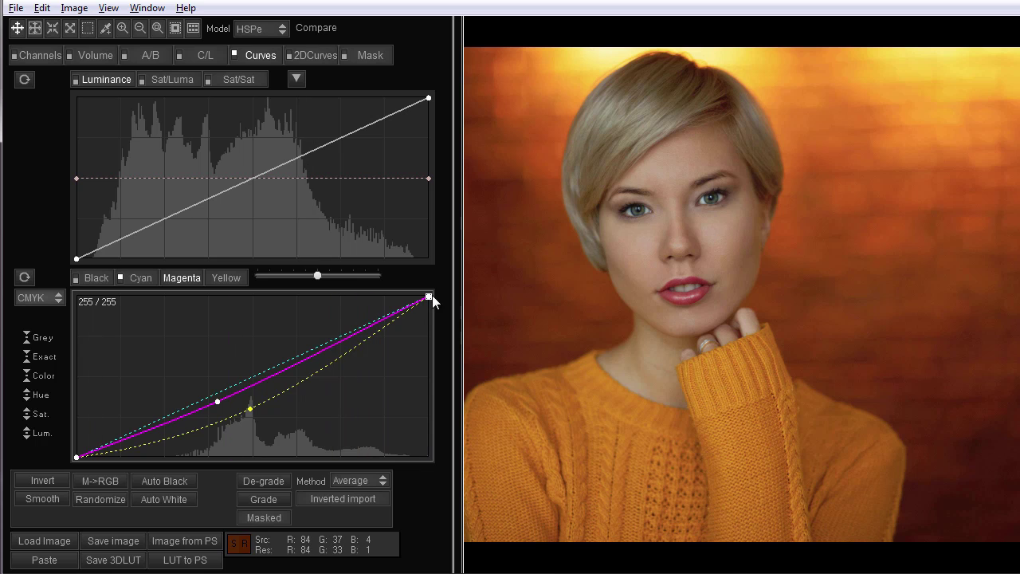
{"action": "left_click_drag", "start_coordinate": [428, 297], "coordinate": [419, 296]}
Pull the Yellow curve's highlight endpoint in to 249 and enable the Cyan curve
{"action": "left_click", "coordinate": [226, 277]}
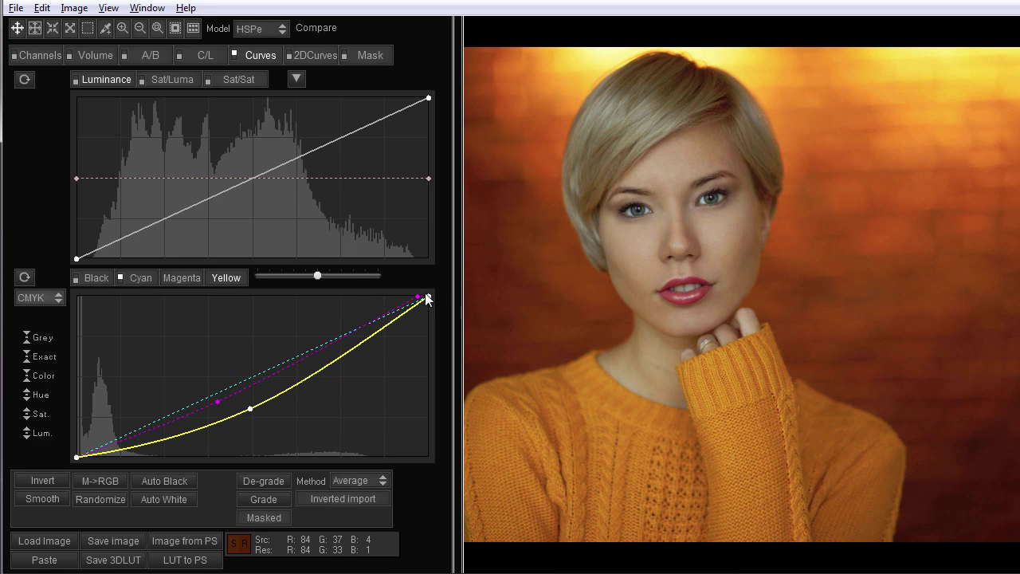
{"action": "left_click", "coordinate": [429, 297]}
{"action": "left_click_drag", "start_coordinate": [429, 297], "coordinate": [420, 289]}
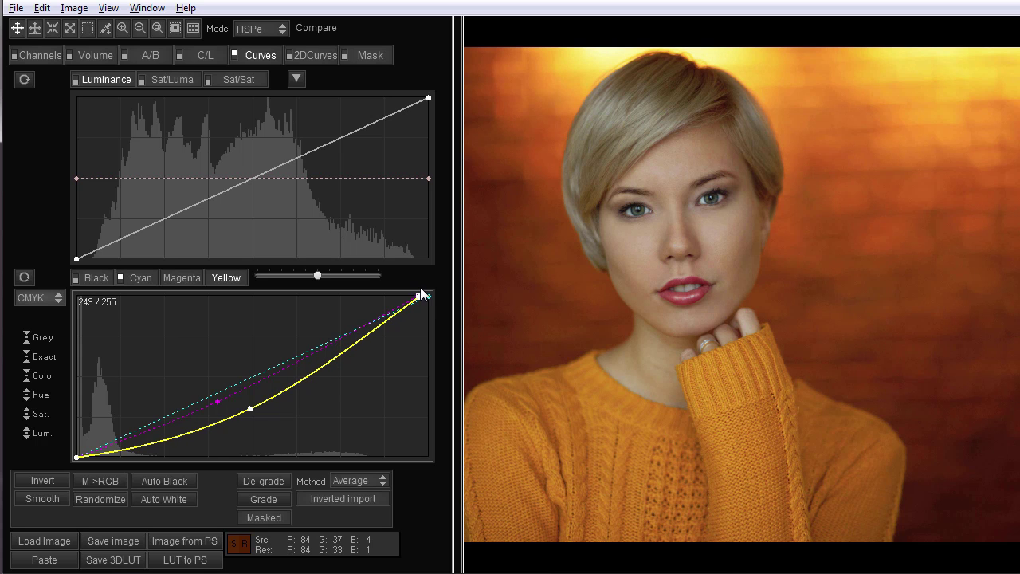
{"action": "left_click", "coordinate": [120, 278]}
Move the Black curve's black point to 13 and white point to about 243, then compare
{"action": "left_click", "coordinate": [88, 278]}
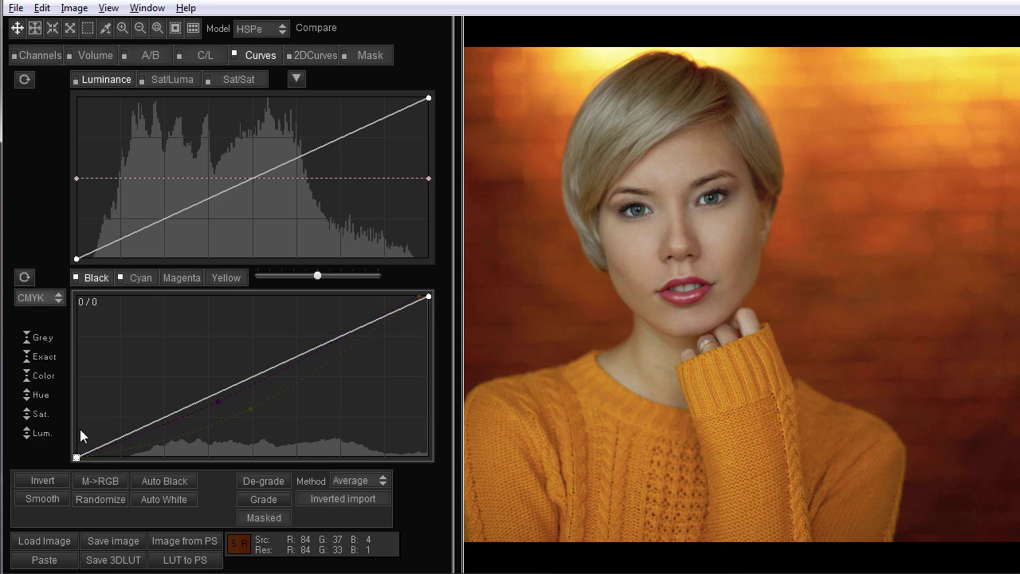
{"action": "left_click_drag", "start_coordinate": [79, 459], "coordinate": [94, 463]}
{"action": "left_click_drag", "start_coordinate": [428, 296], "coordinate": [412, 292]}
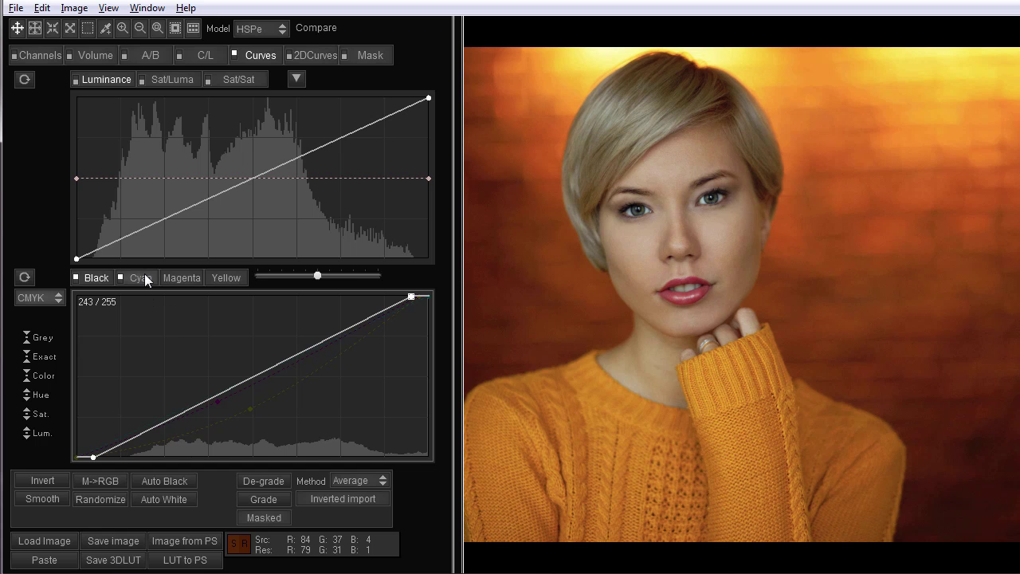
{"action": "key", "text": "c"}
{"action": "key", "text": "c"}
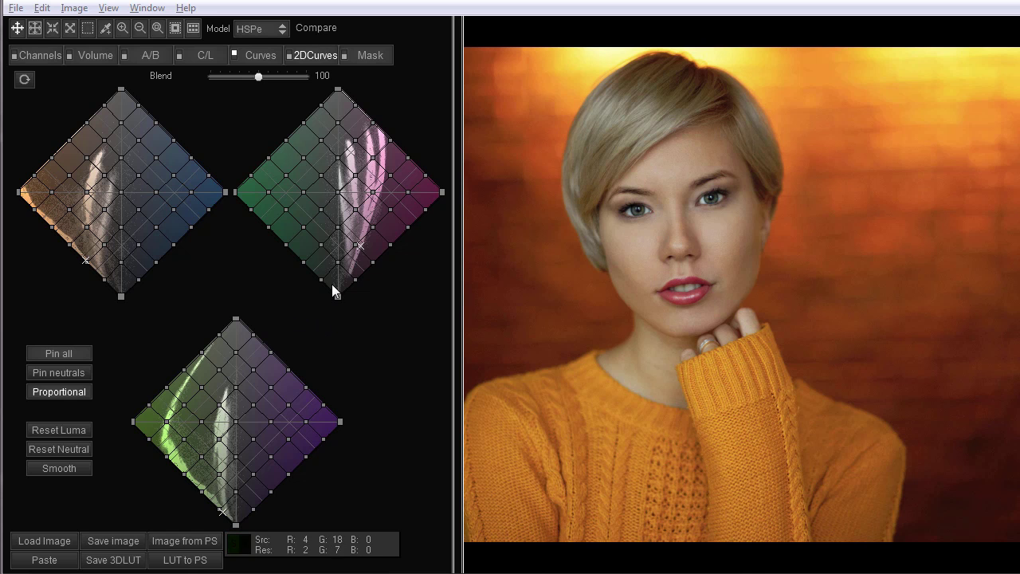
Nudge the shadow node of the green–magenta 2D curve slightly down-right
{"action": "left_click", "coordinate": [323, 281]}
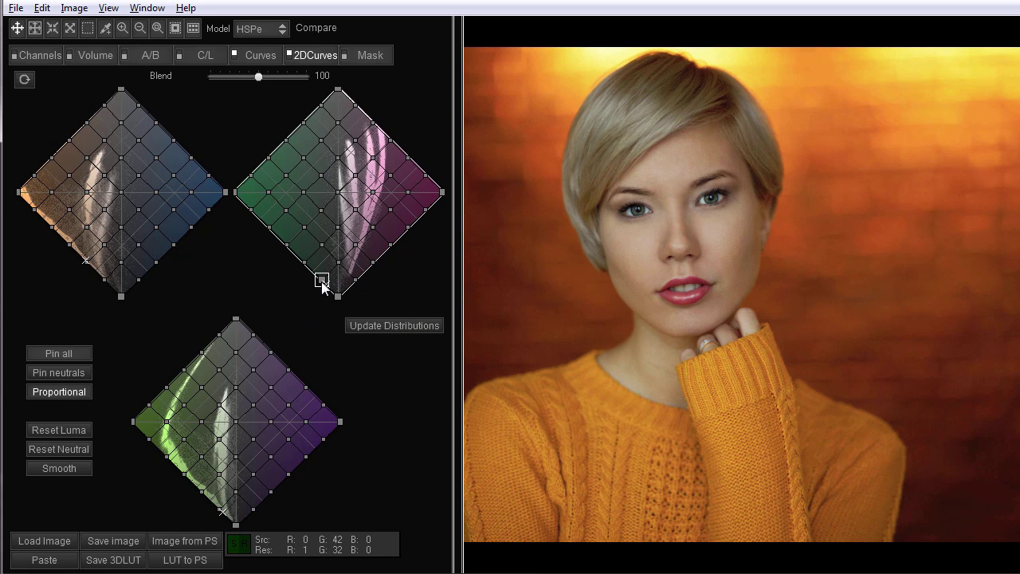
{"action": "left_click_drag", "start_coordinate": [322, 283], "coordinate": [323, 283]}
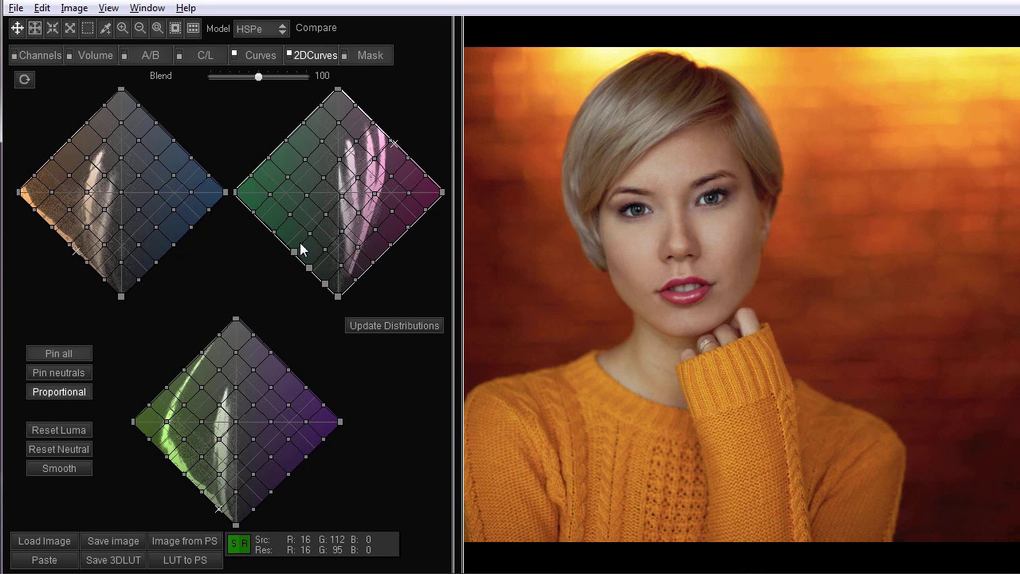
Add and lift a highlight point on the green–magenta 2D curve, push the shadow point out, enable 2DCurves
{"action": "left_click", "coordinate": [392, 140]}
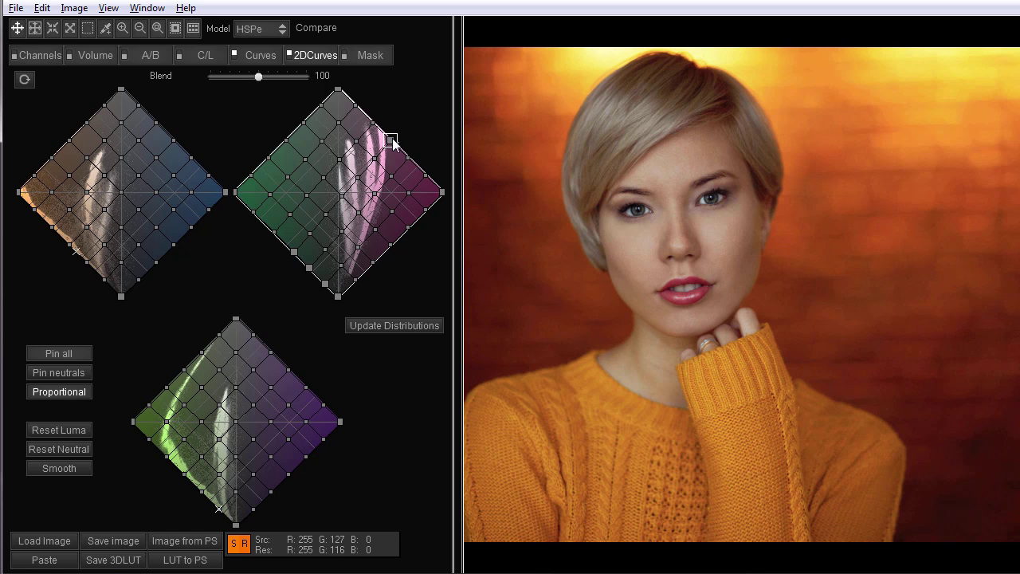
{"action": "left_click_drag", "start_coordinate": [392, 140], "coordinate": [389, 132]}
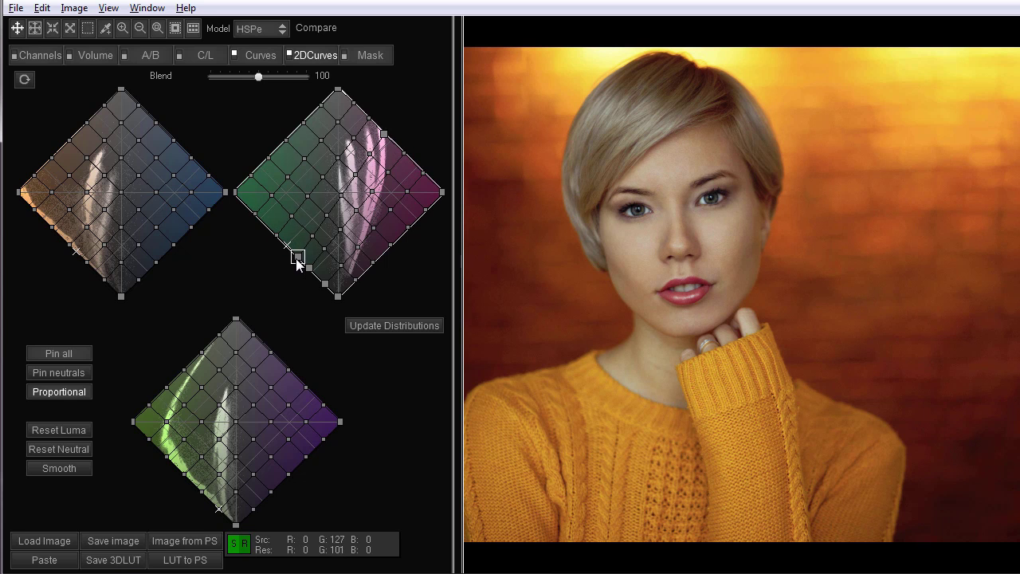
{"action": "mouse_move", "coordinate": [295, 257]}
{"action": "left_mouse_down"}
{"action": "mouse_move", "coordinate": [310, 275]}
{"action": "mouse_move", "coordinate": [302, 269]}
{"action": "left_mouse_up"}
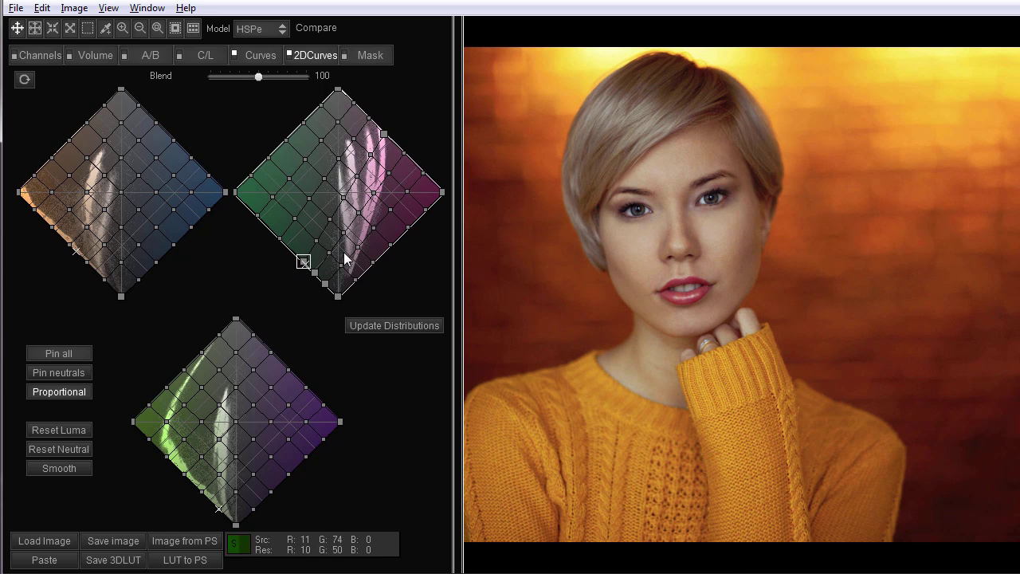
{"action": "left_click", "coordinate": [289, 52]}
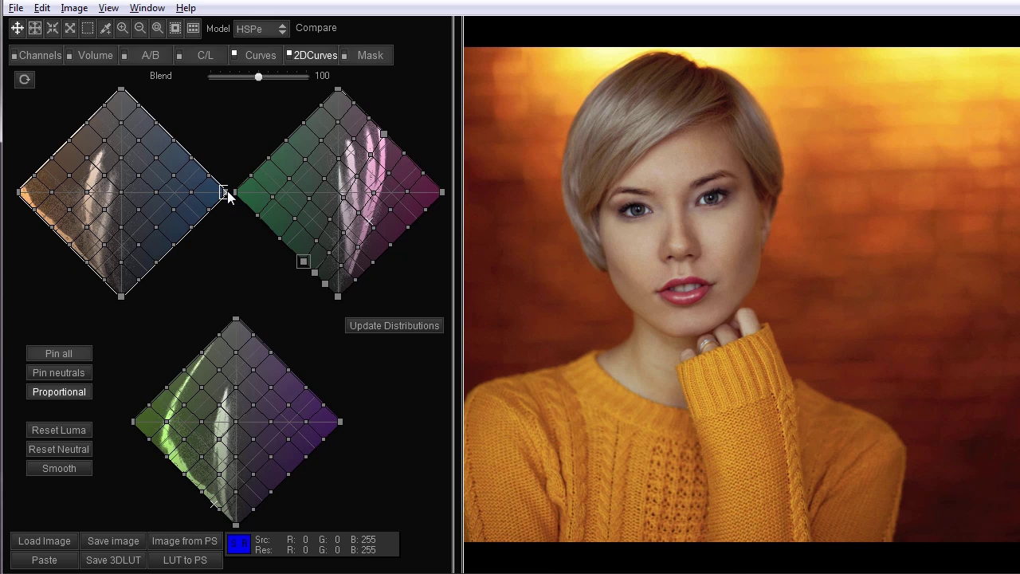
Drag the blue-corner node of the orange–blue 2D curve up-left, inward
{"action": "left_click_drag", "start_coordinate": [227, 191], "coordinate": [225, 133]}
{"action": "key", "text": "space"}
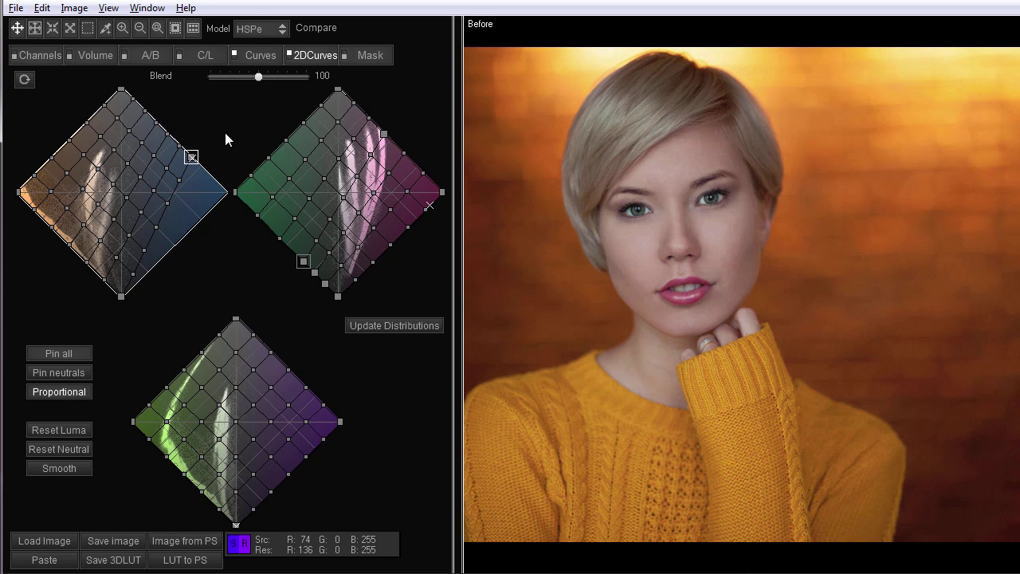
{"action": "key", "text": "space"}
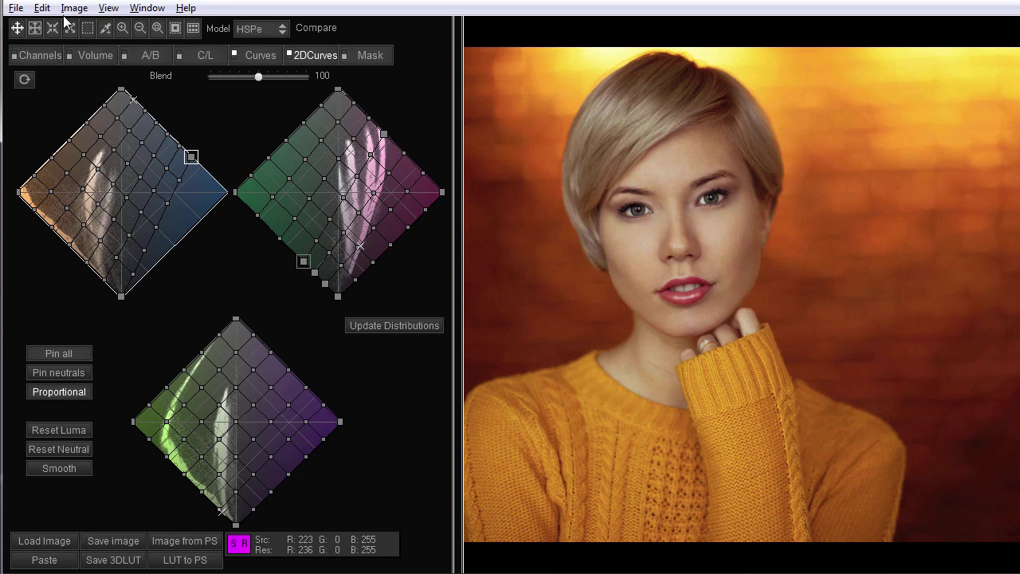
{"action": "key", "text": "l"}
{"action": "left_click", "coordinate": [109, 8]}
{"action": "mouse_move", "coordinate": [162, 356]}
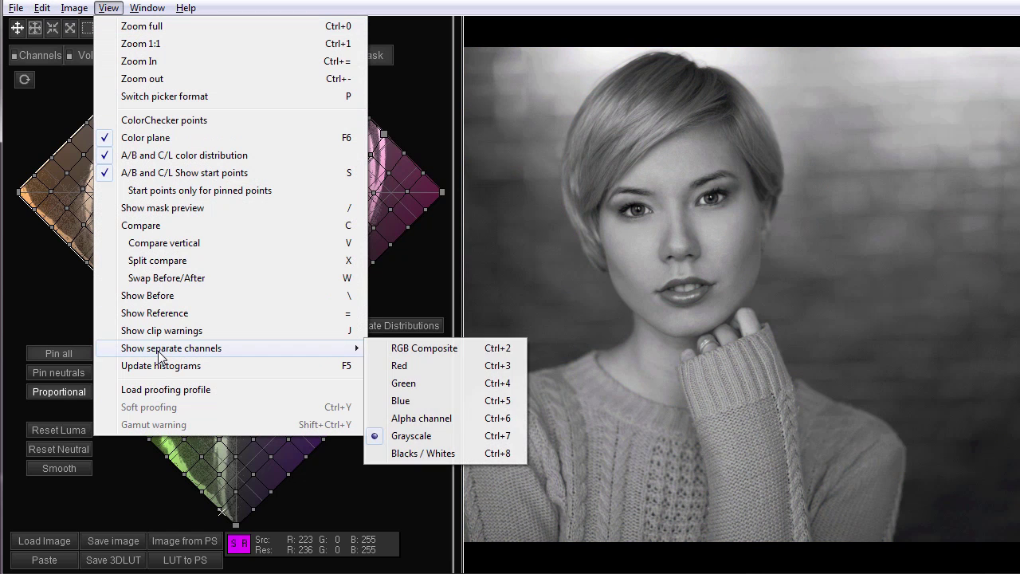
{"action": "left_click", "coordinate": [438, 443]}
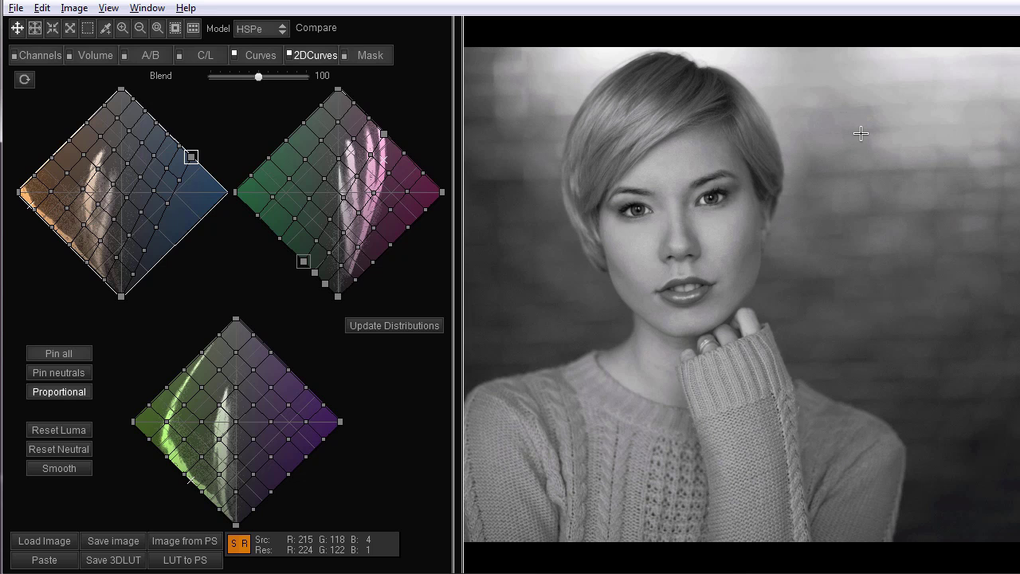
{"action": "key", "text": "ctrl+0"}
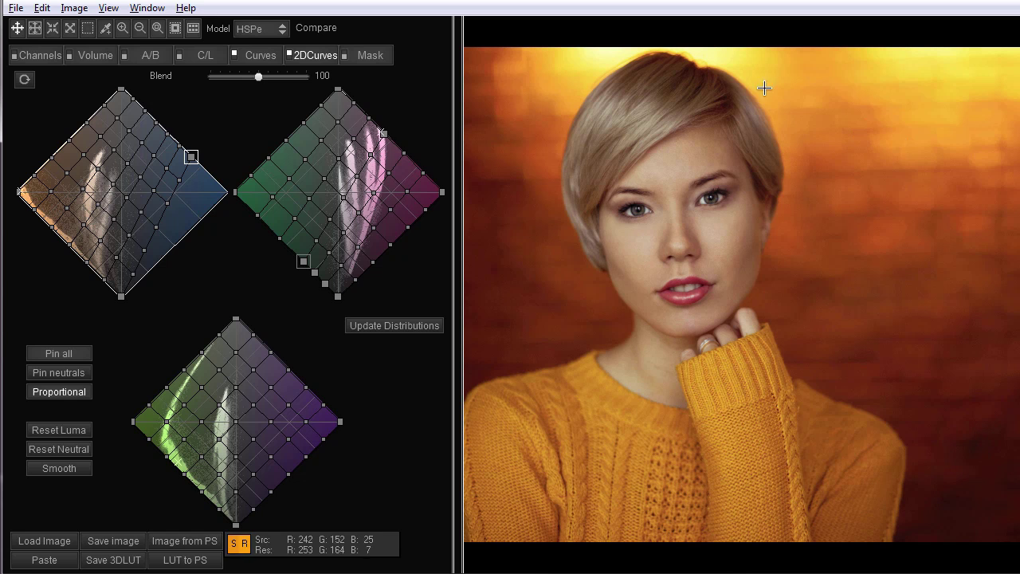
Send the grade to Photoshop as the 3DLutCreator Color Lookup layer and toggle it to compare
{"action": "left_click", "coordinate": [187, 561]}
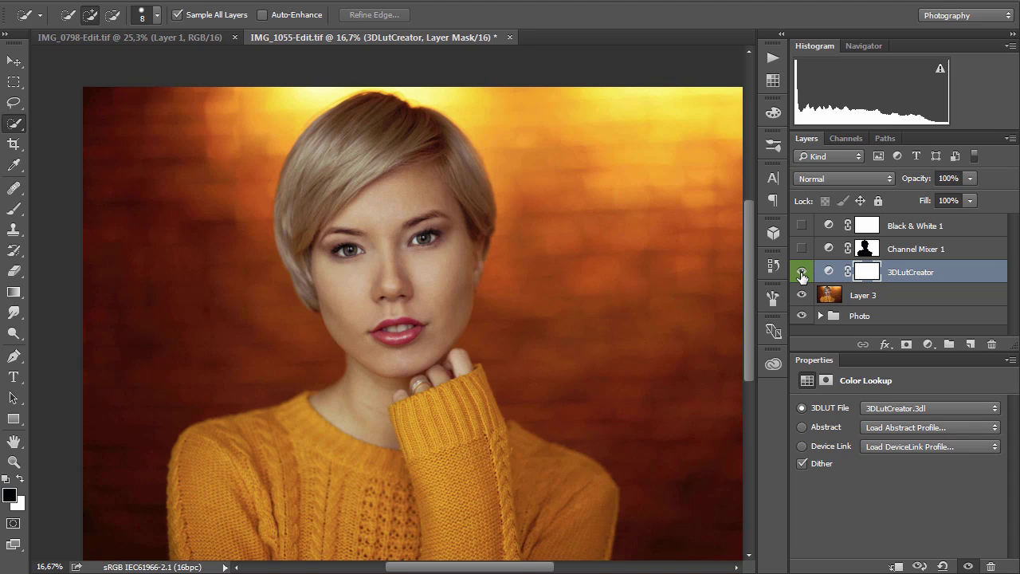
{"action": "left_click", "coordinate": [802, 272]}
{"action": "left_click", "coordinate": [802, 273]}
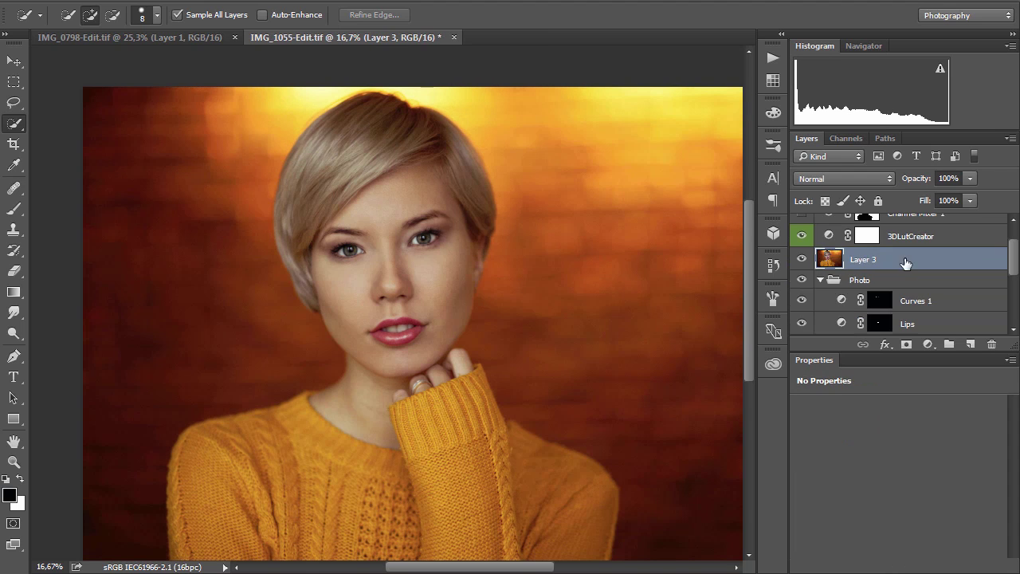
Delete Layer 3 and briefly toggle the Photo group's visibility off and on
{"action": "left_click_drag", "start_coordinate": [884, 264], "coordinate": [995, 344]}
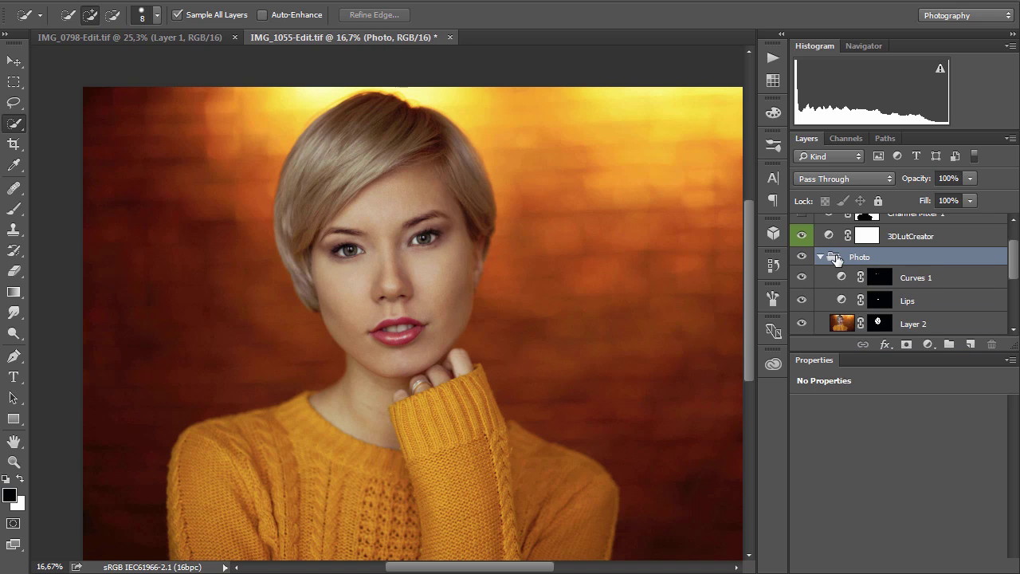
{"action": "scroll", "coordinate": [837, 263], "scroll_direction": "up", "scroll_amount": 2}
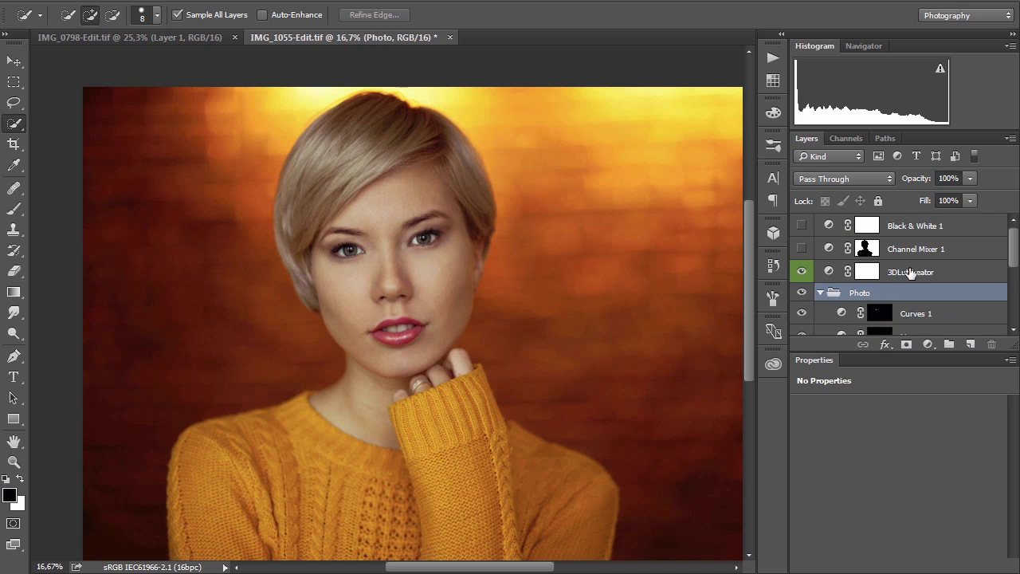
{"action": "scroll", "coordinate": [912, 273], "scroll_direction": "down", "scroll_amount": 1}
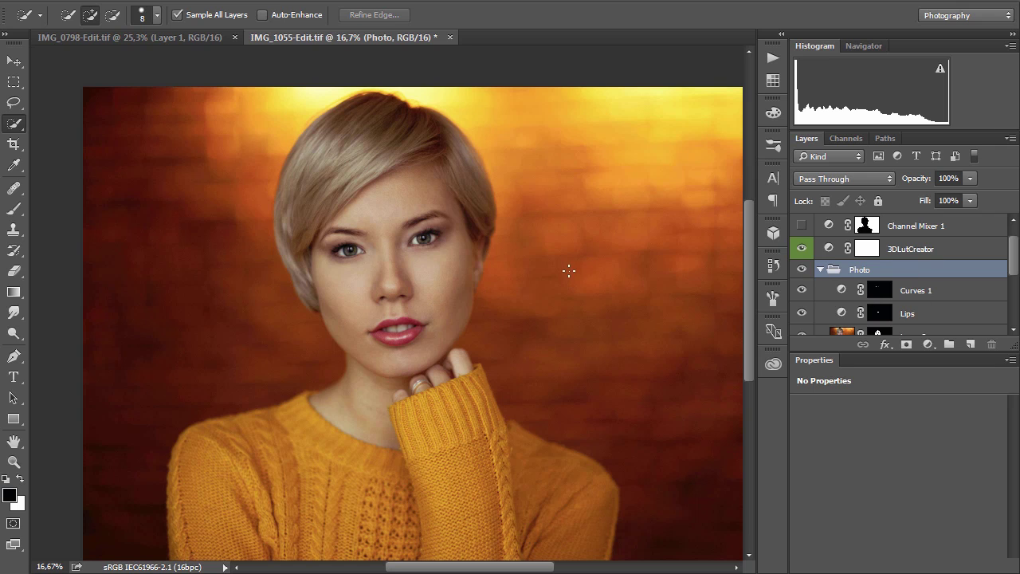
{"action": "left_click", "coordinate": [802, 269]}
{"action": "left_click", "coordinate": [802, 269]}
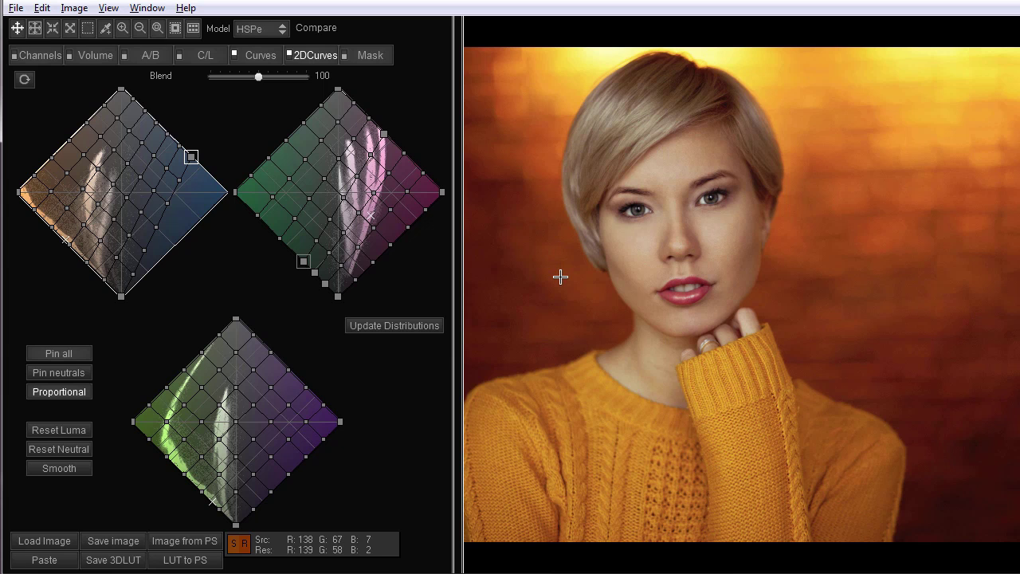
Briefly check the portrait's colours in the Analyzer colour wheel, then close it
{"action": "key", "text": "ctrl+a"}
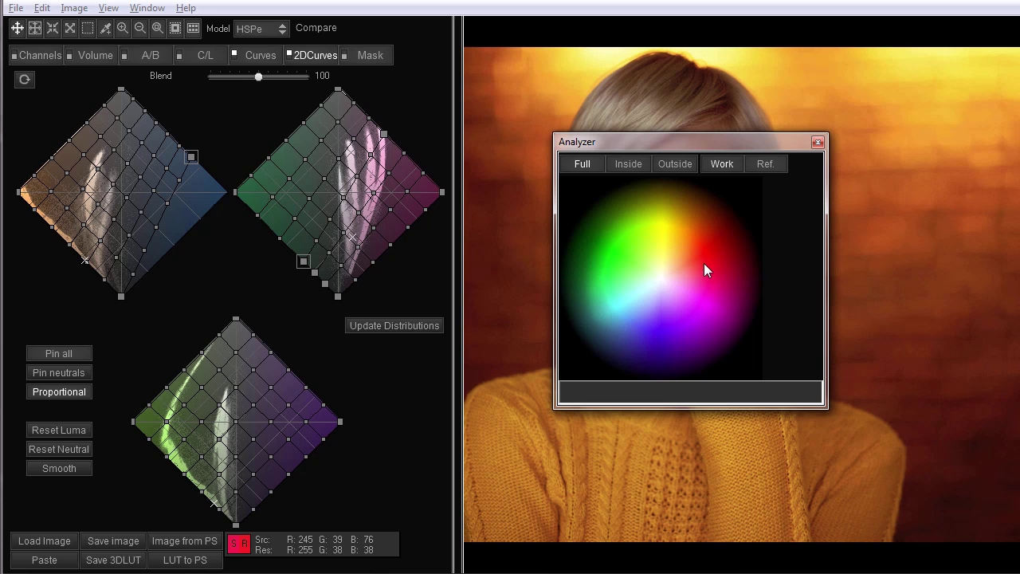
{"action": "left_click", "coordinate": [706, 161]}
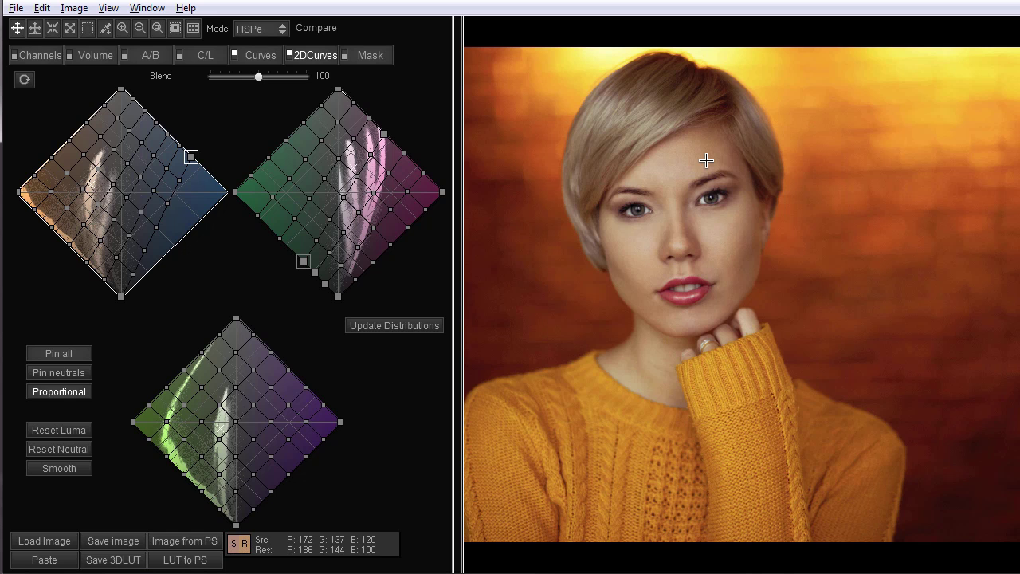